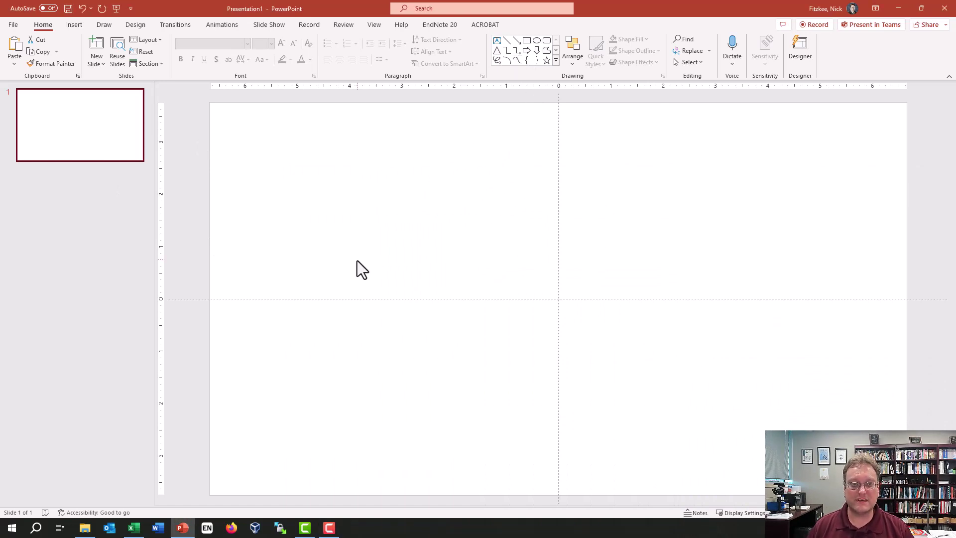
Step: Draw a freehand wave on the slide with the Curve tool, using a peak and a trough
left_click(517, 60)
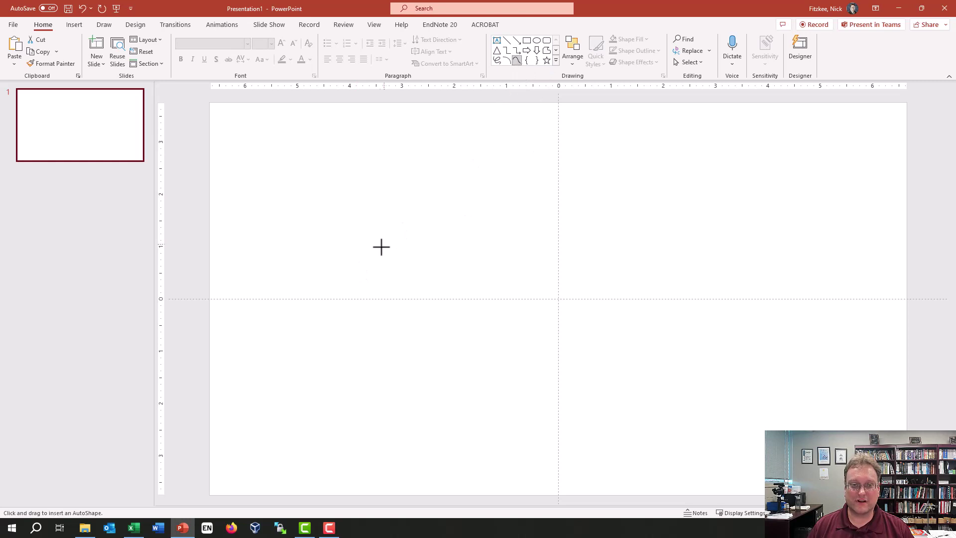
left_click(379, 248)
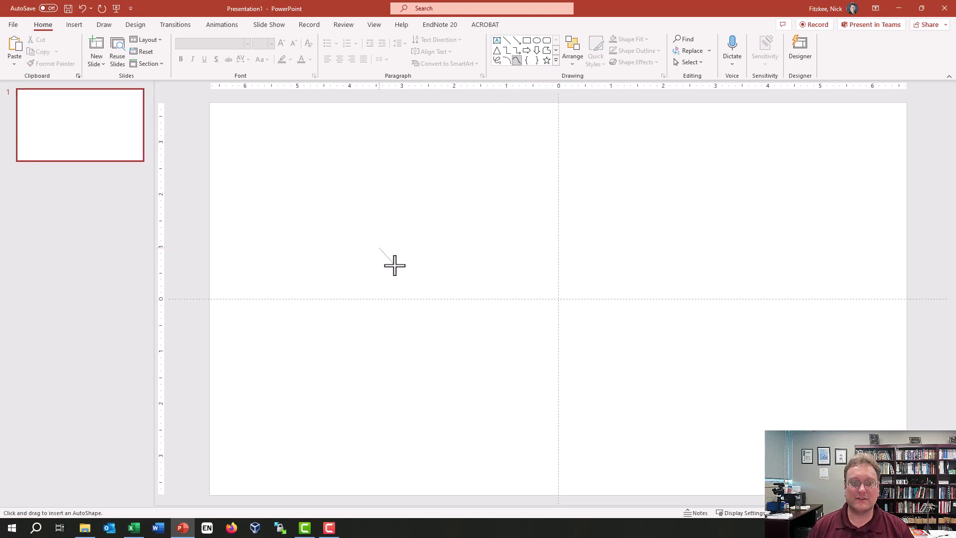
left_click(395, 265)
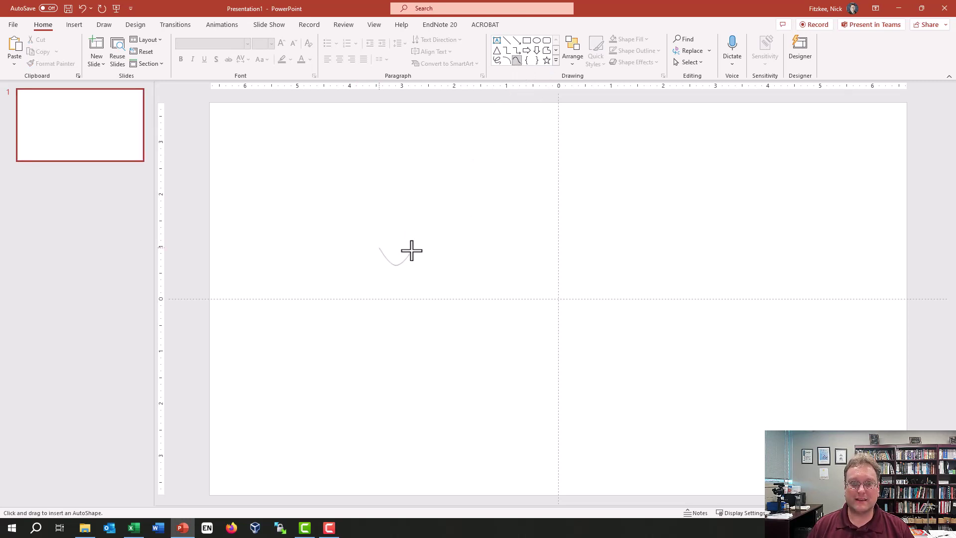
left_click(426, 230)
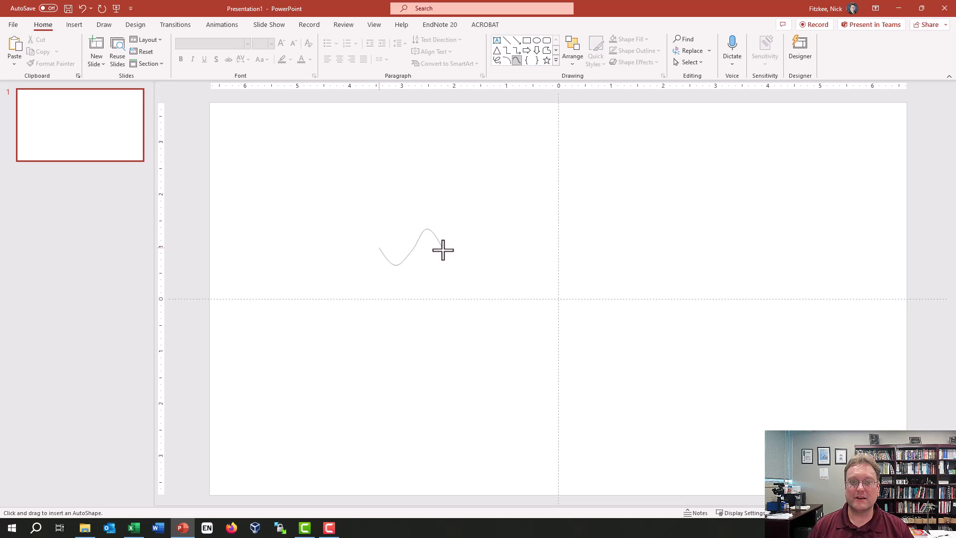
left_click(453, 267)
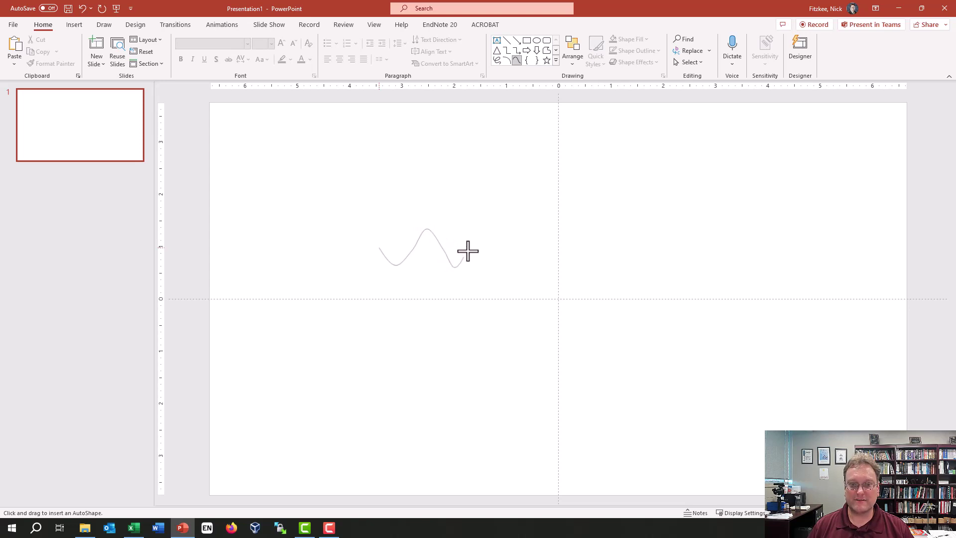
double_click(472, 245)
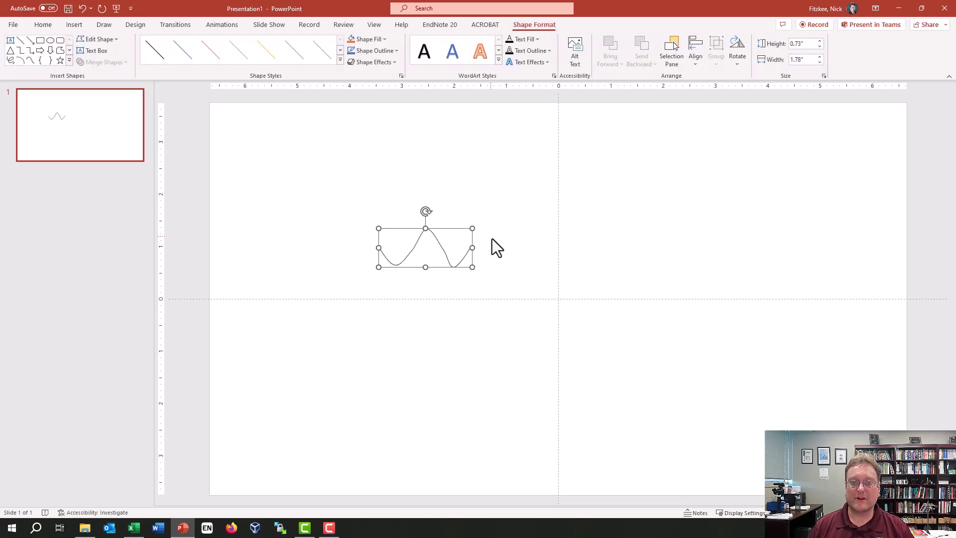
Step: Move the curve right, delete it, and bring the blank Excel workbook forward
left_click_drag(438, 242, 489, 263)
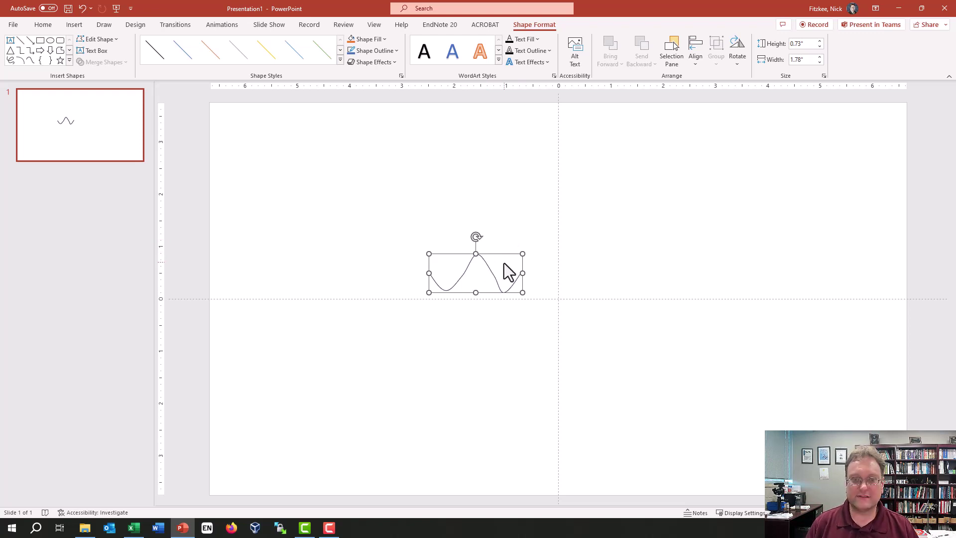
key("Delete")
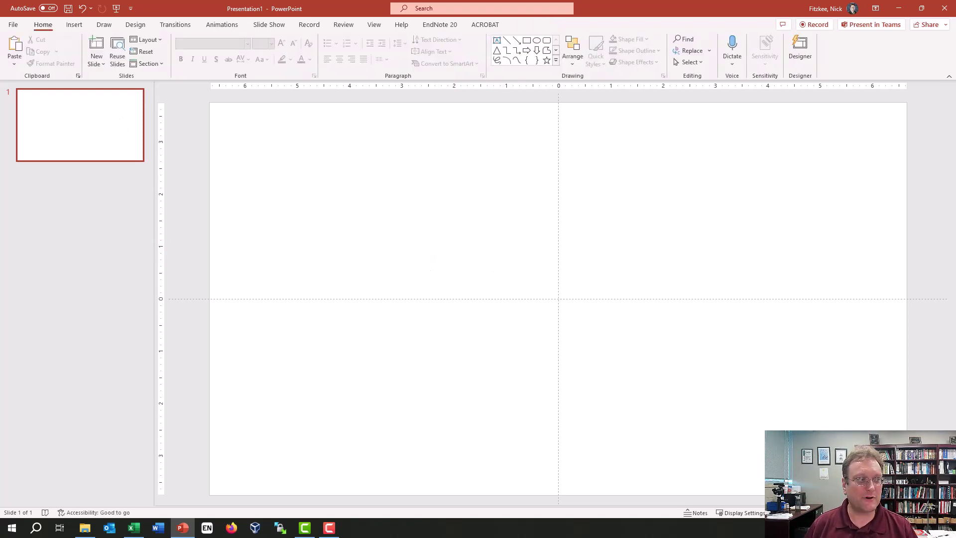
left_click(133, 528)
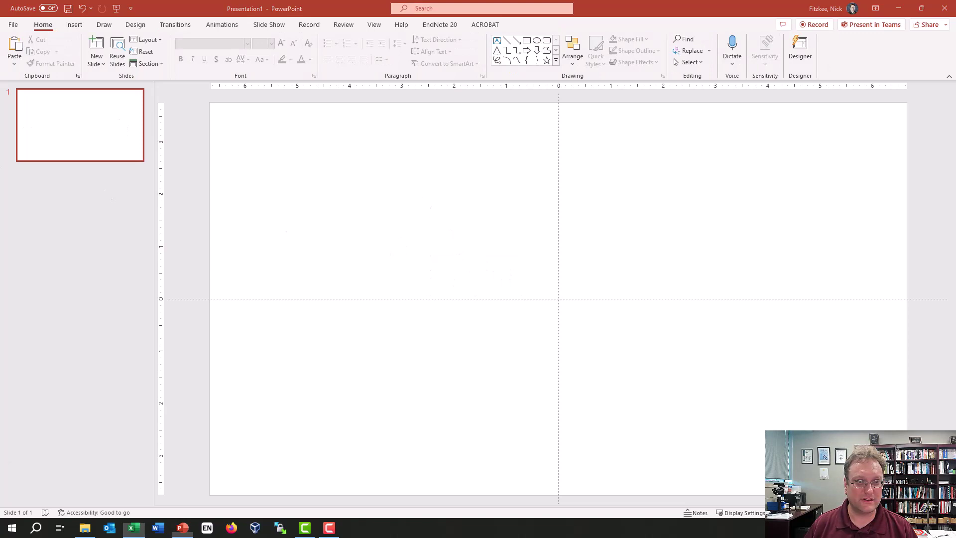
Step: Enter 0, 5, 10 in A1:A3 and extend the series down to 1080 at row 217
left_click_drag(569, 162, 628, 93)
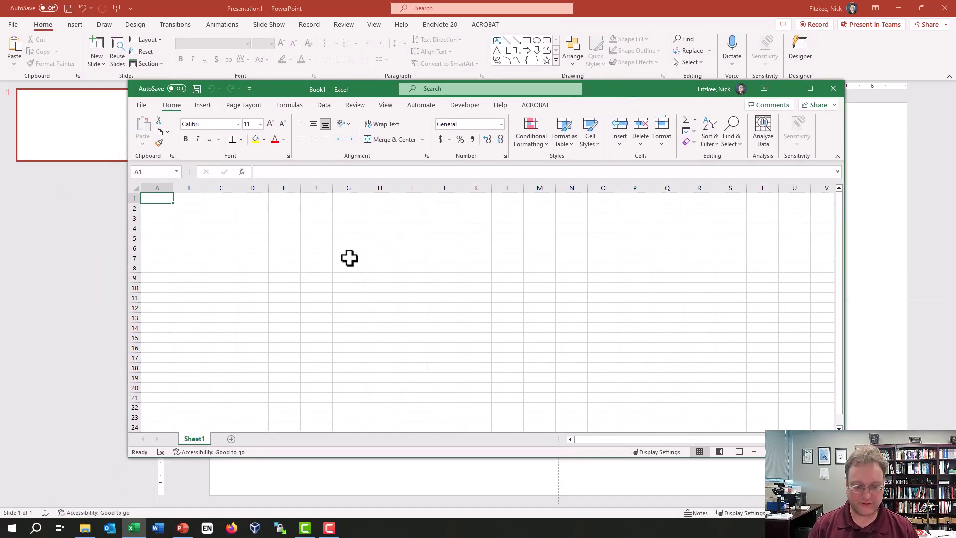
type("0")
key("Return")
type("5")
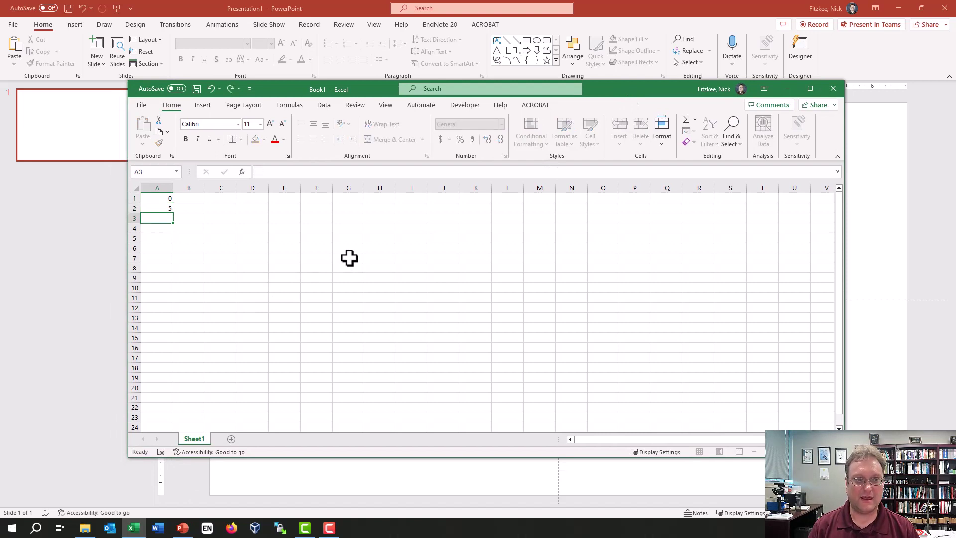
key("Return")
type("10")
key("Return")
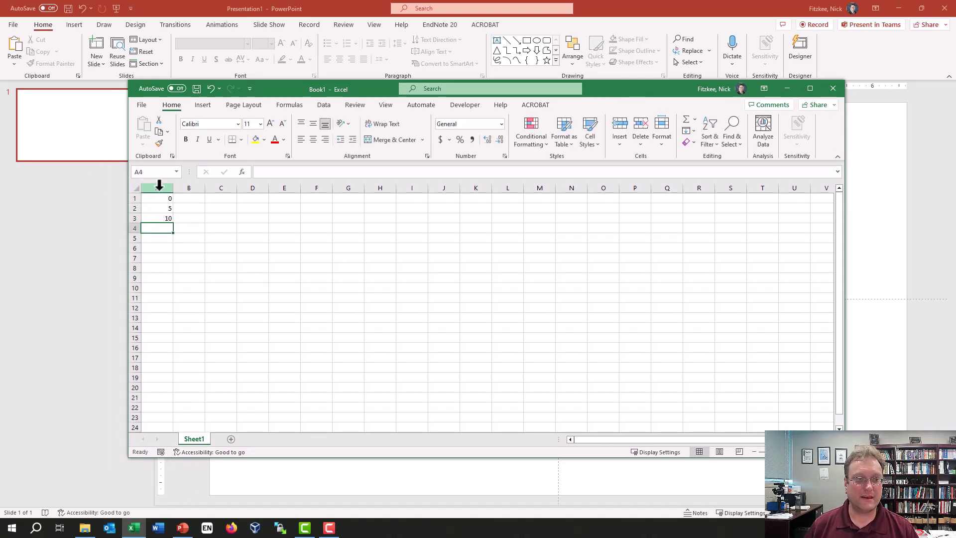
left_click_drag(164, 199, 151, 215)
scroll(254, 247, "up", 20)
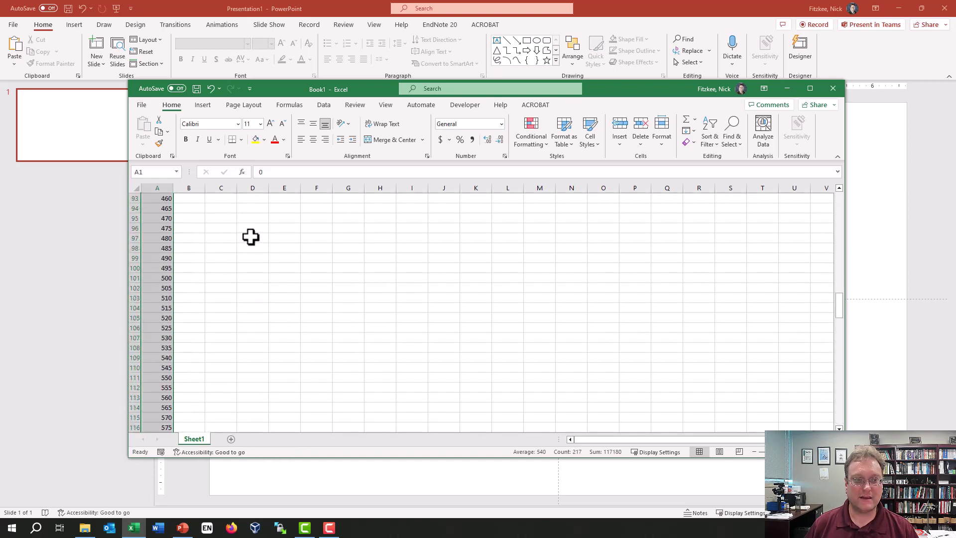
scroll(251, 234, "up", 20)
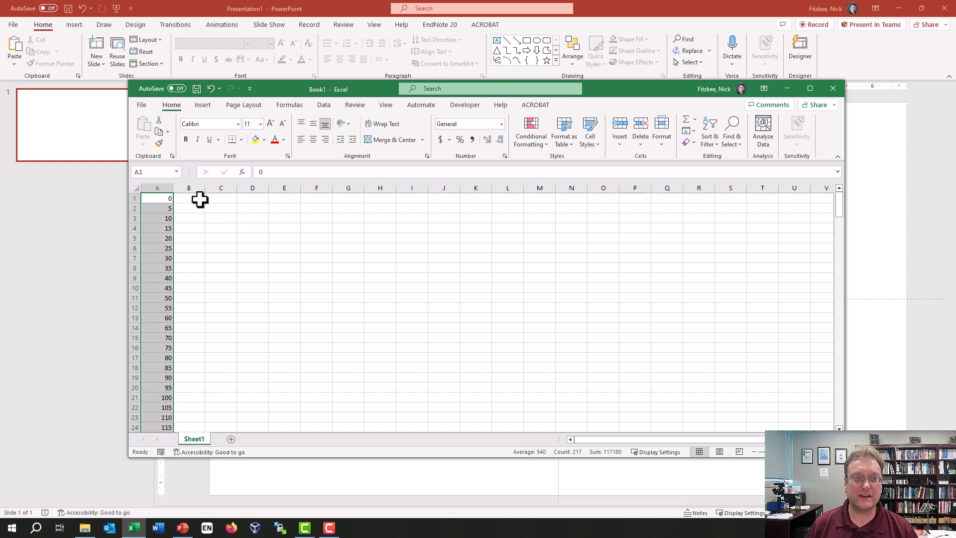
Step: Enter =SIN(A1/360*2*PI()) in B1 and fill it down to row 217
left_click(200, 199)
type("=")
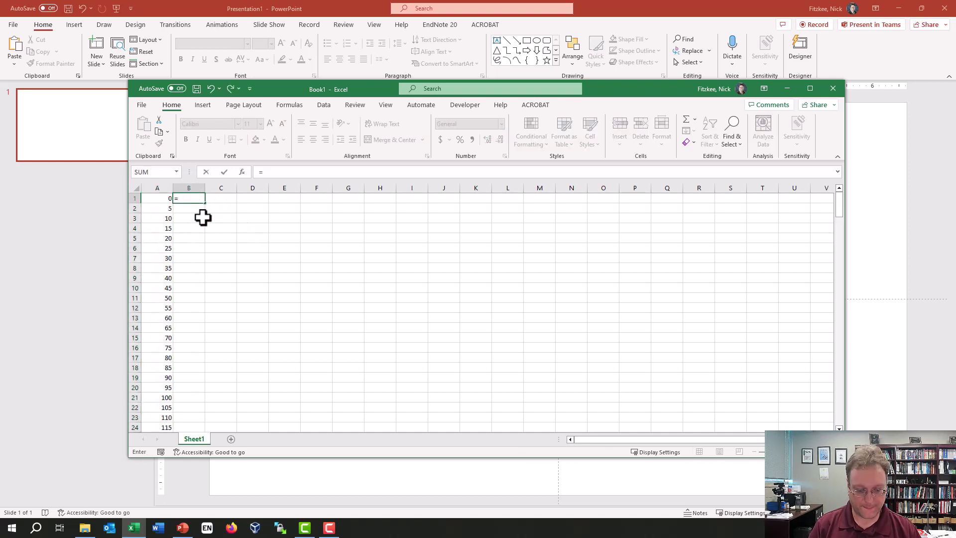
type("SIN(")
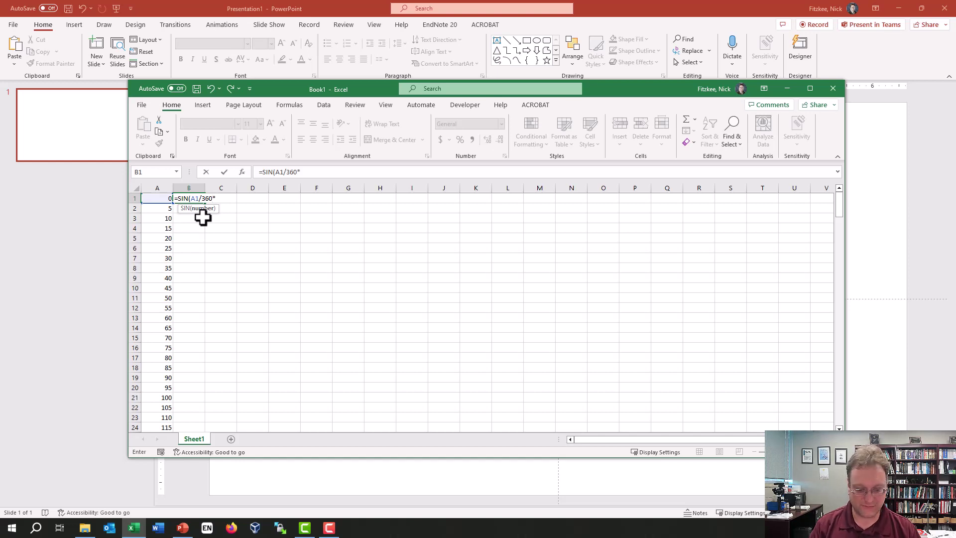
type("*PI()")
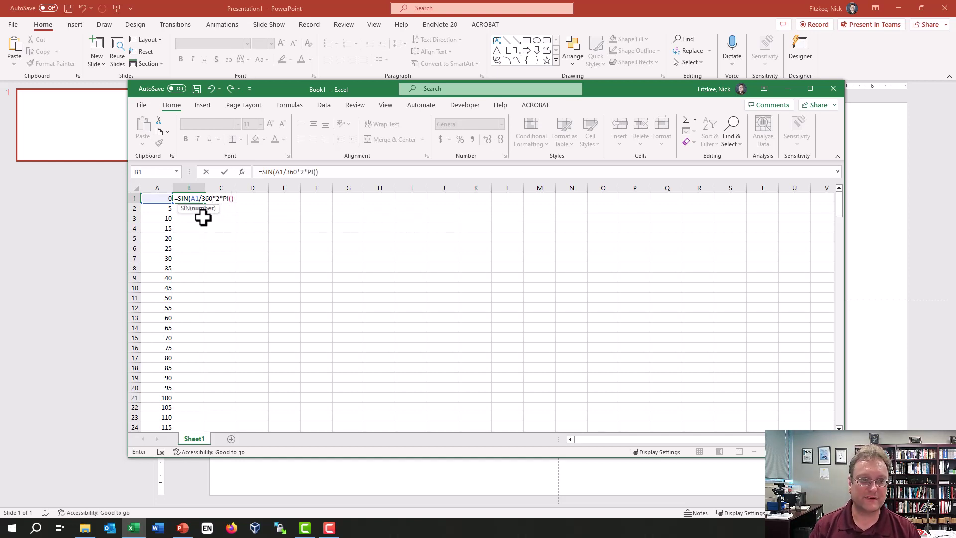
key("Return")
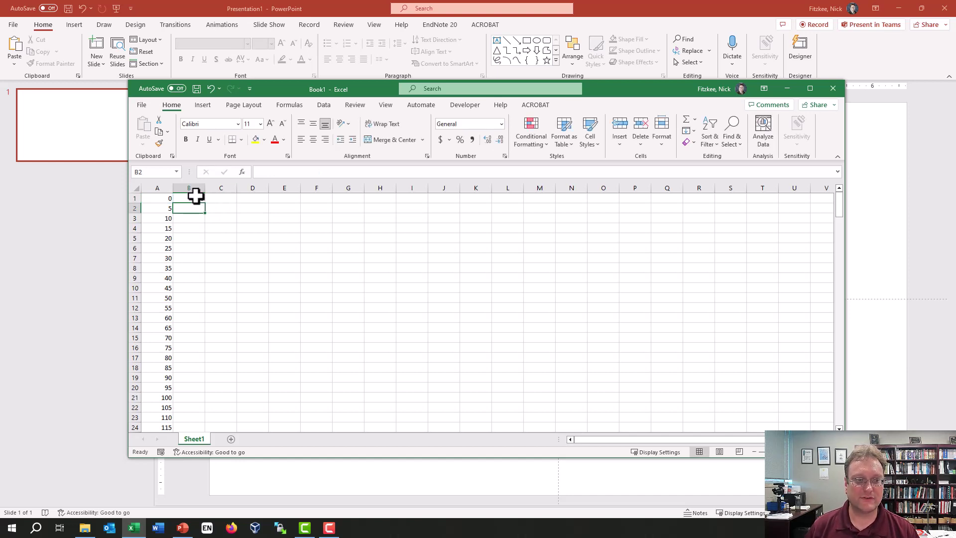
left_click(194, 199)
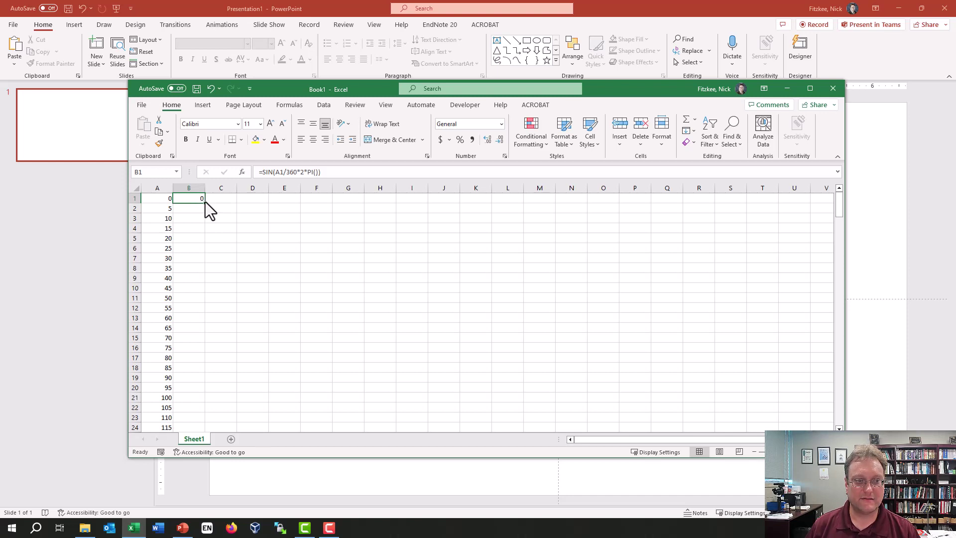
left_click_drag(207, 204, 207, 203)
double_click(206, 201)
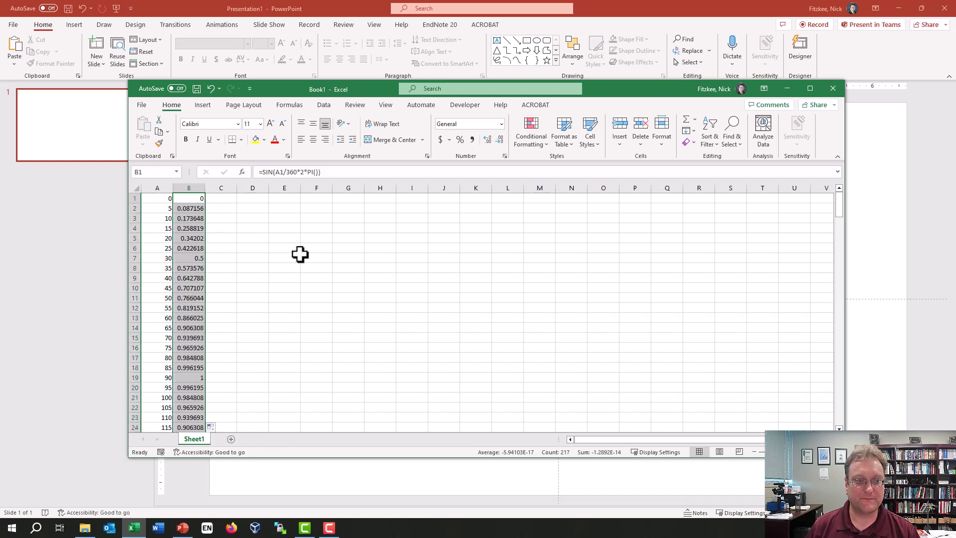
scroll(280, 241, "down", 3)
scroll(284, 240, "up", 3)
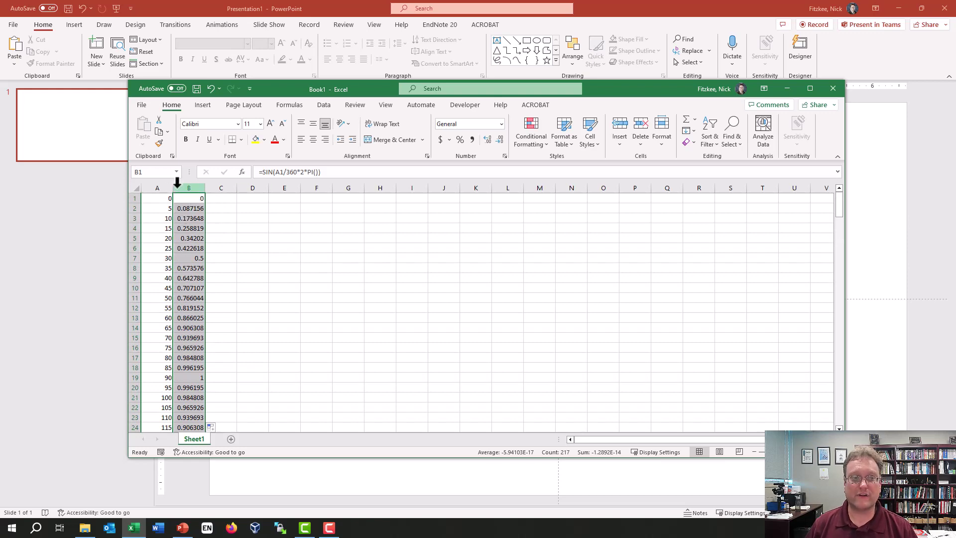
left_click(157, 199)
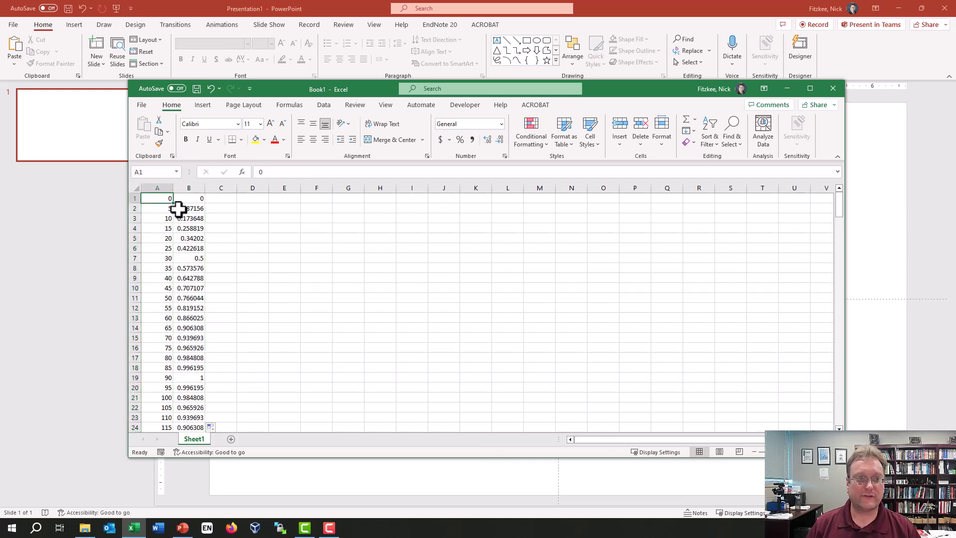
Step: Select A1:B217 and bring up the Insert tab's Scatter chart types
left_click(178, 209, "shift")
key("ctrl+shift+Down")
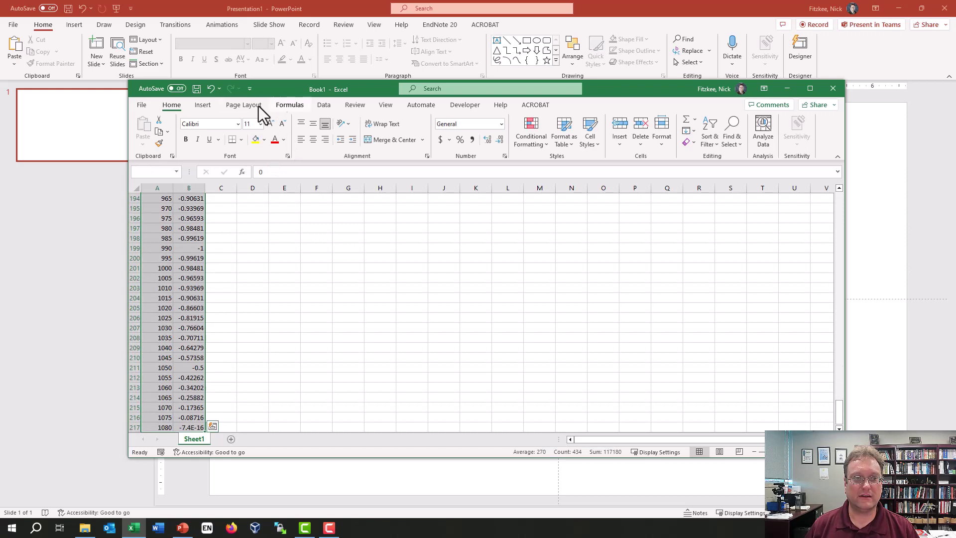
left_click(329, 105)
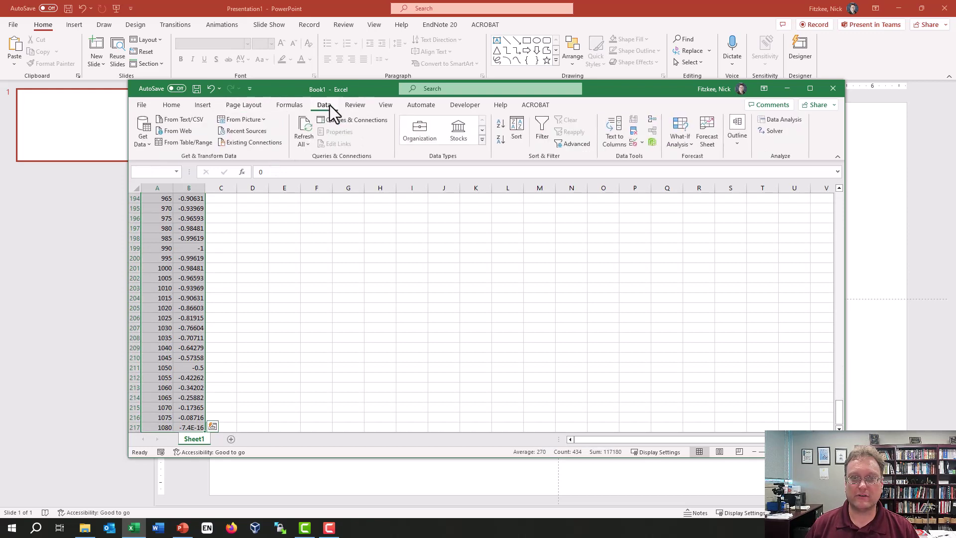
left_click(171, 104)
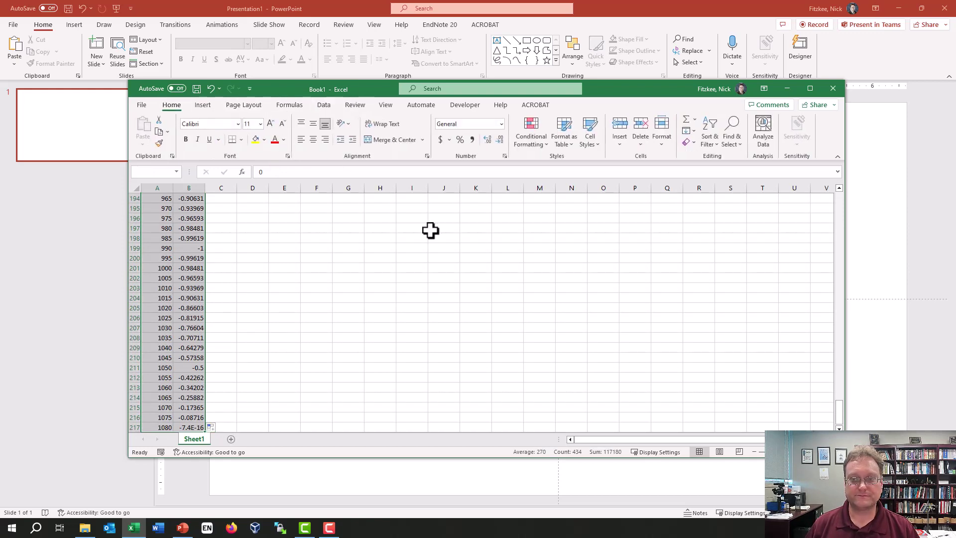
scroll(443, 216, "up", 10)
scroll(443, 216, "up", 20)
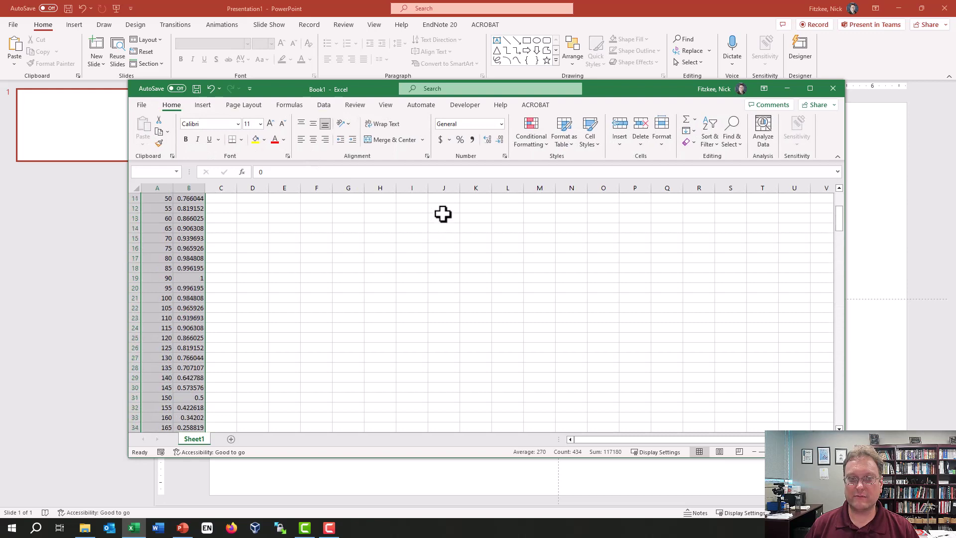
left_click(287, 104)
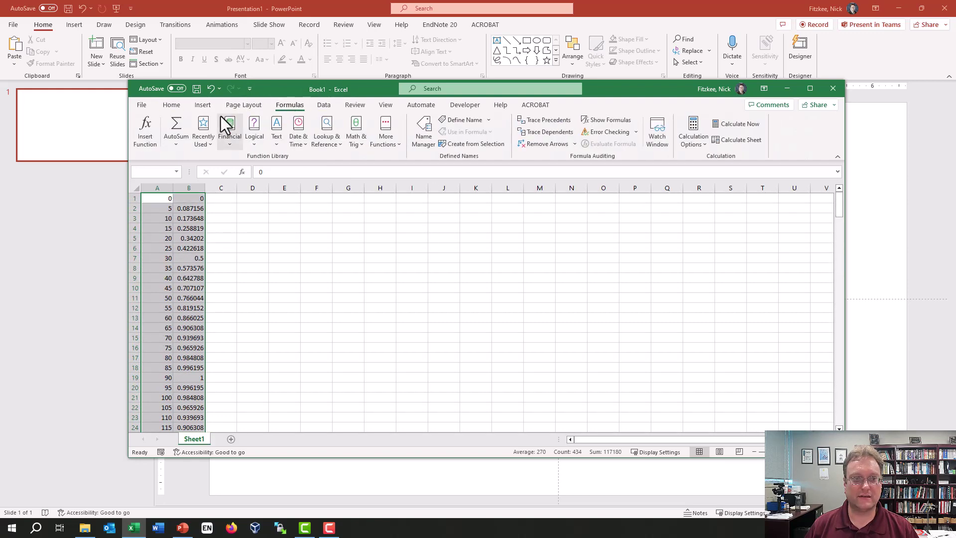
left_click(173, 105)
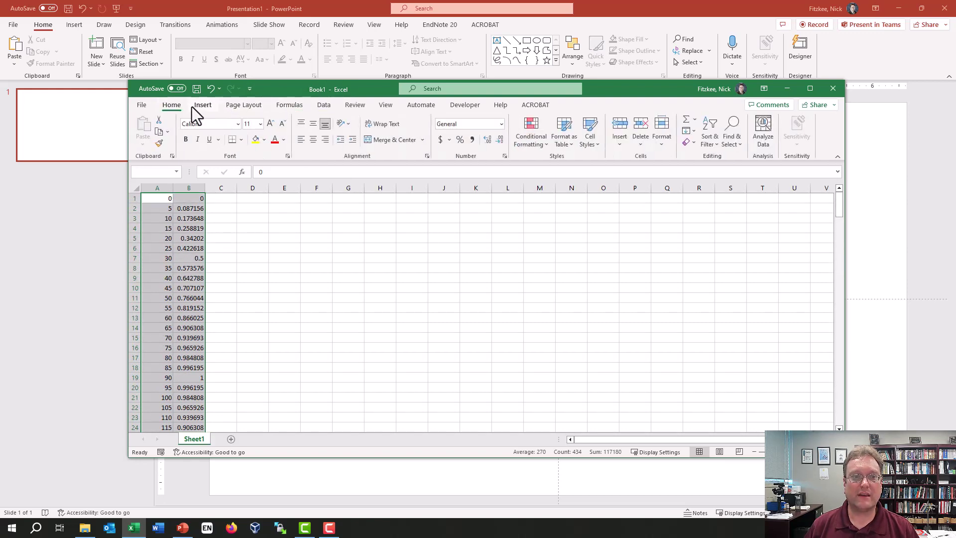
left_click(202, 106)
left_click(414, 142)
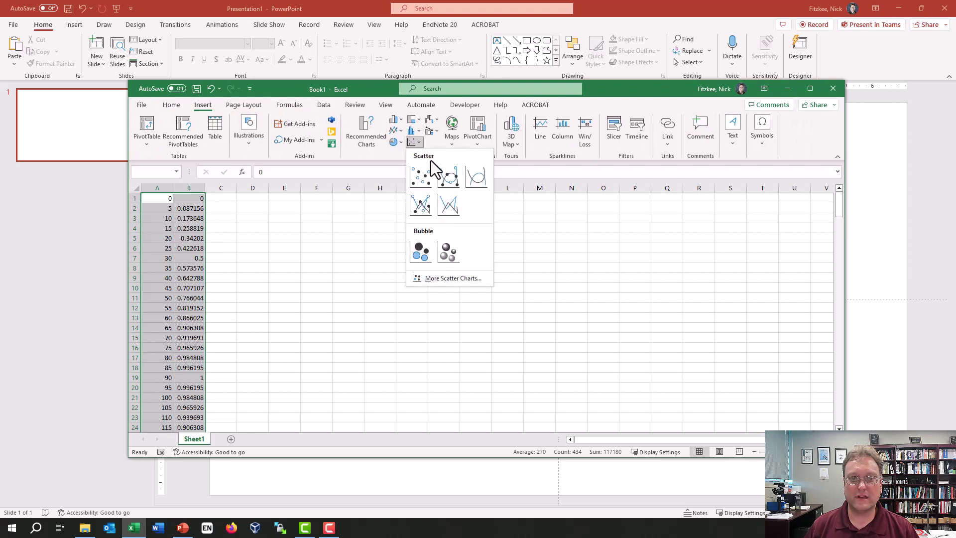
Step: Insert a Scatter with Smooth Lines chart, move it nearer the data, and delete its title
left_click(478, 178)
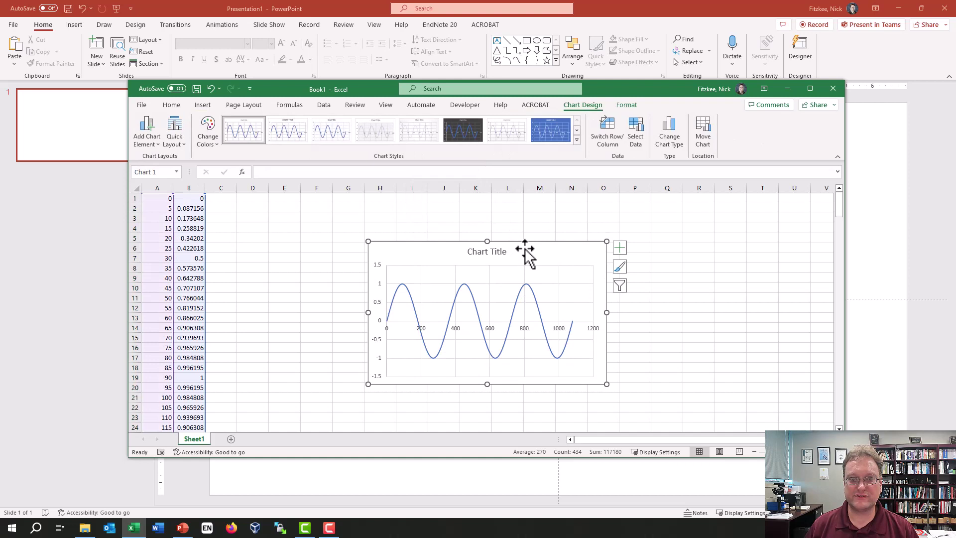
left_click_drag(525, 246, 450, 212)
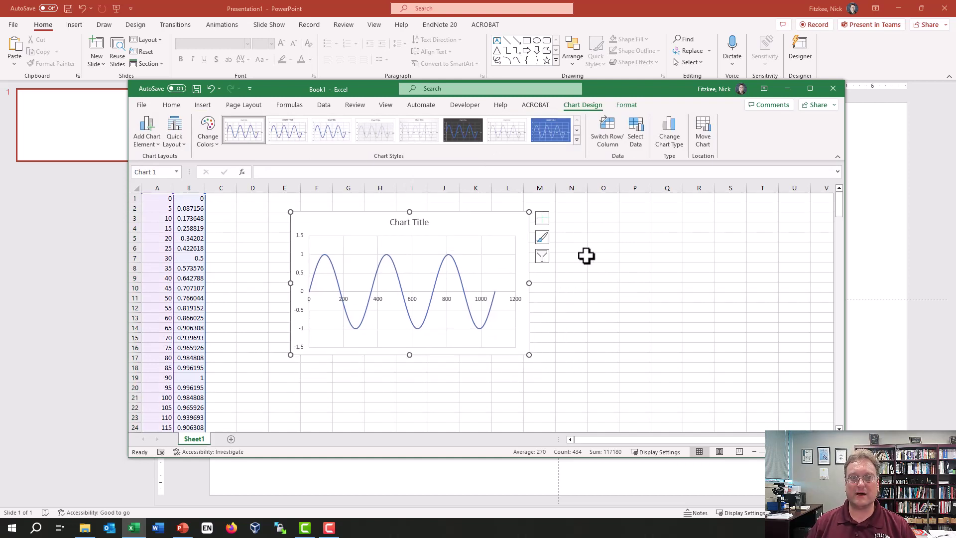
left_click(406, 222)
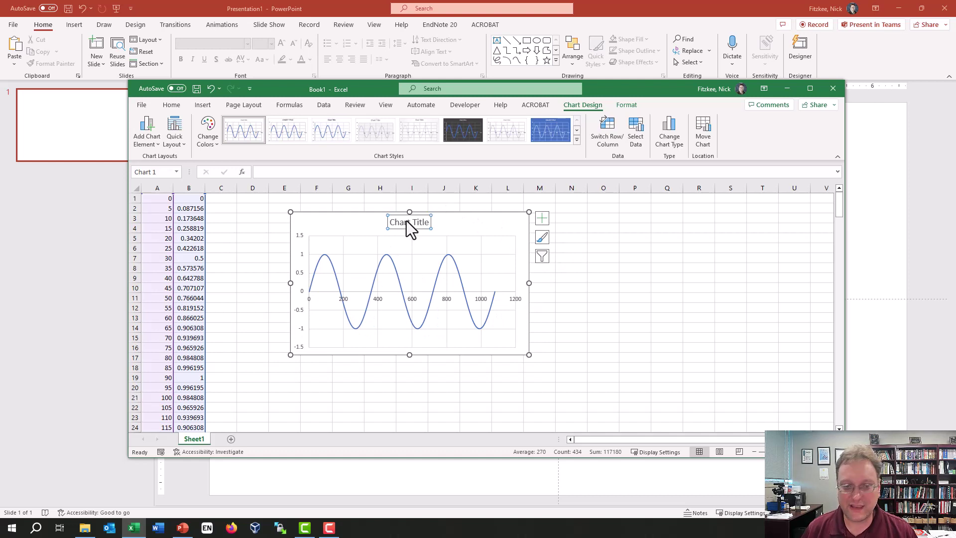
key("Delete")
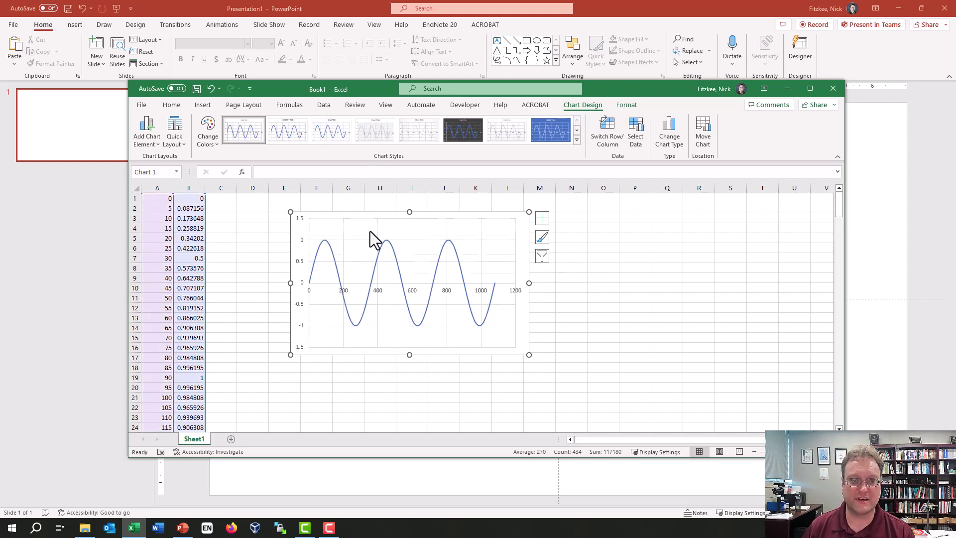
Step: Delete the vertical and horizontal axes and both vertical and horizontal gridlines
left_click(296, 260)
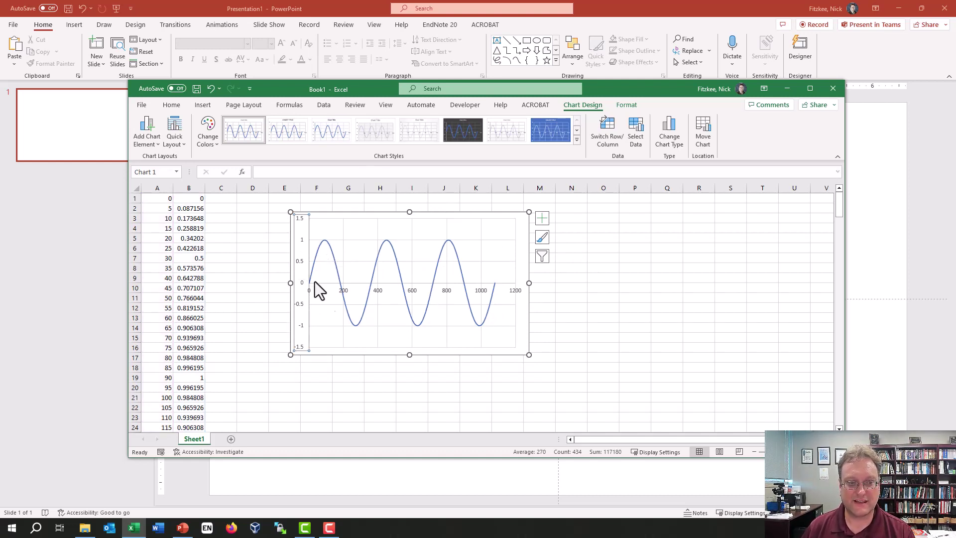
key("Delete")
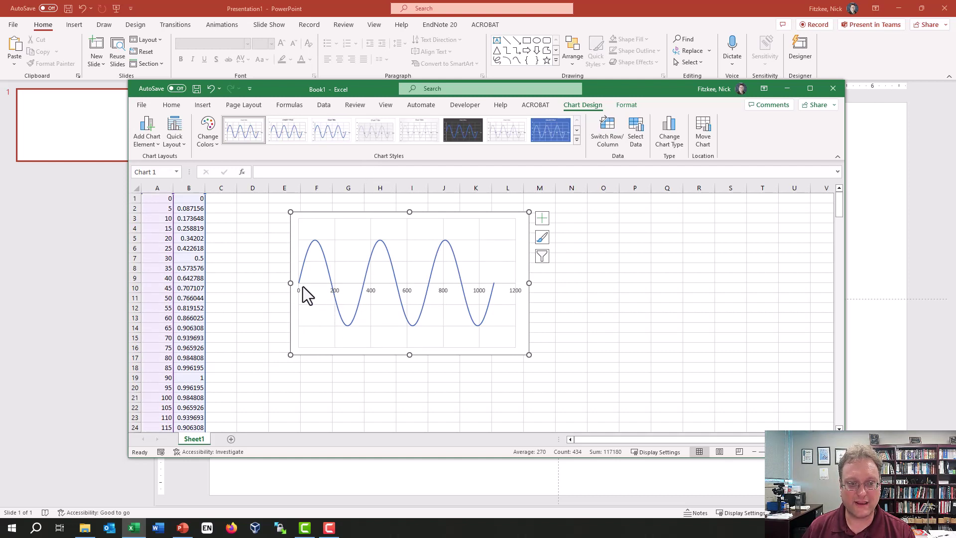
left_click(299, 291)
key("Delete")
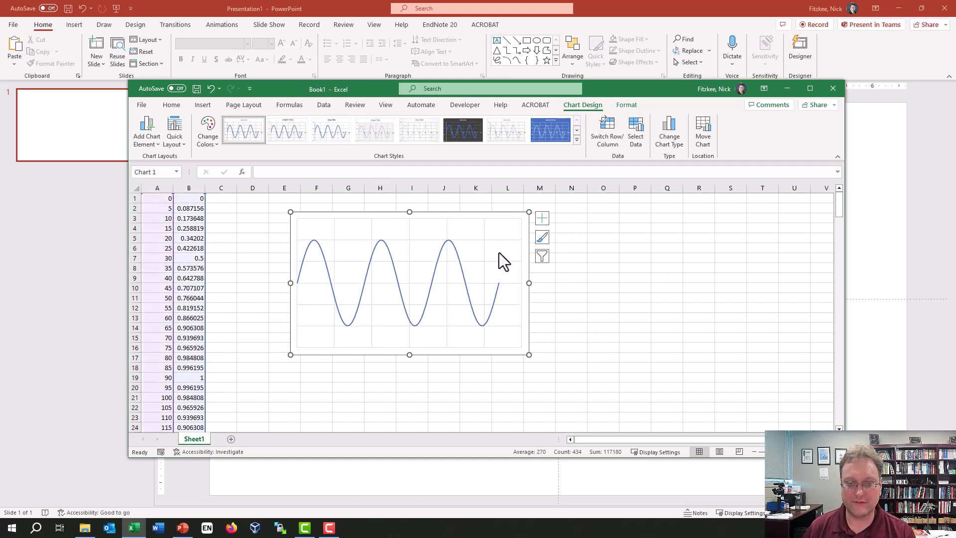
left_click(485, 234)
key("Delete")
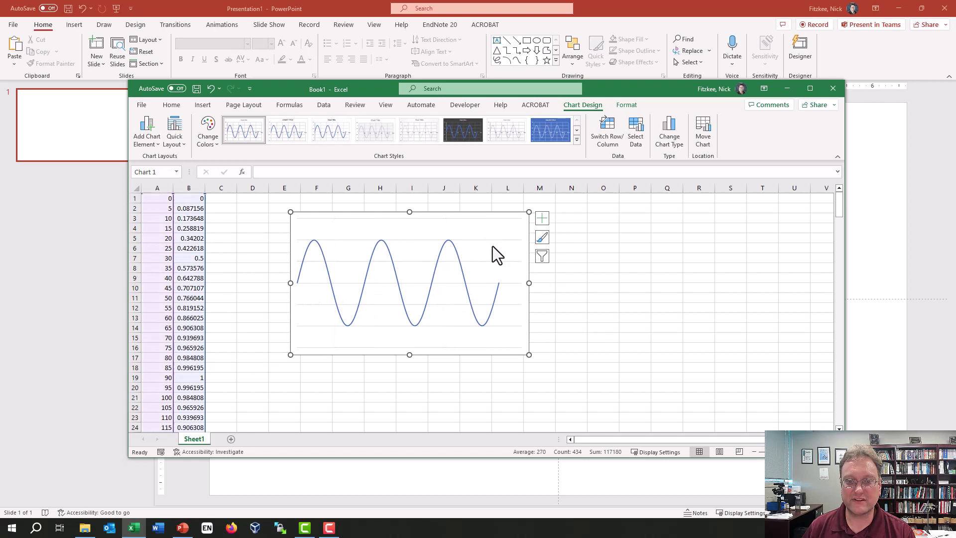
left_click(494, 240)
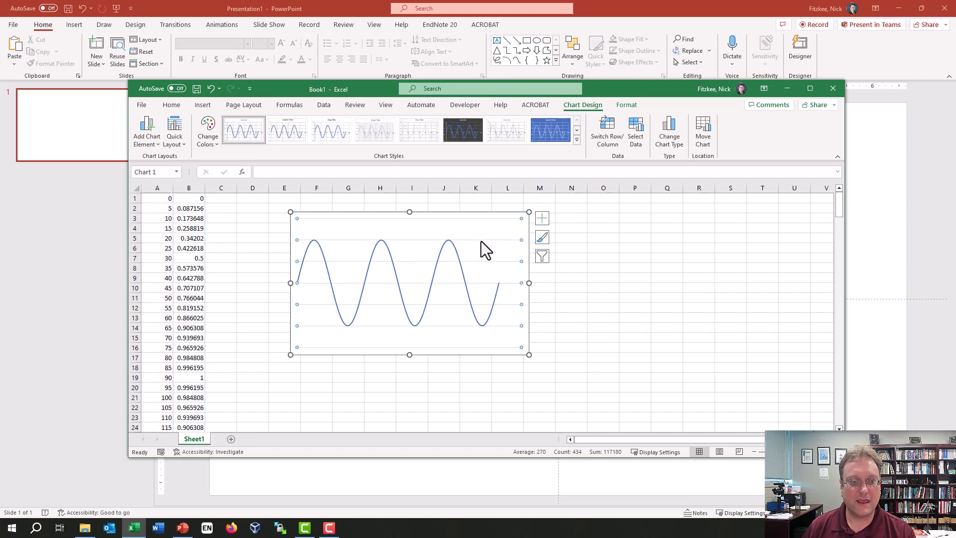
key("Delete")
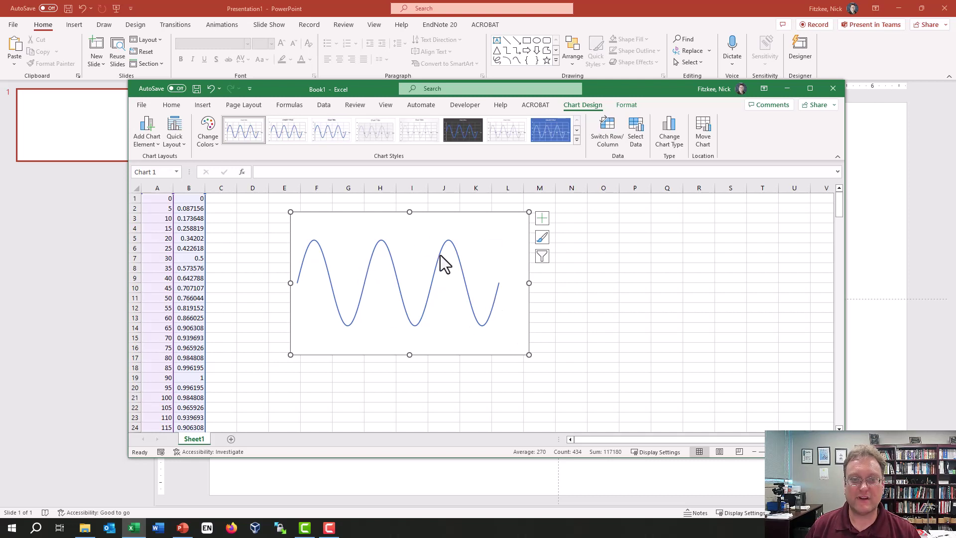
left_click(478, 224)
Step: Set both plot area and chart area fill to No fill, then nudge the chart right and down
right_click(477, 223)
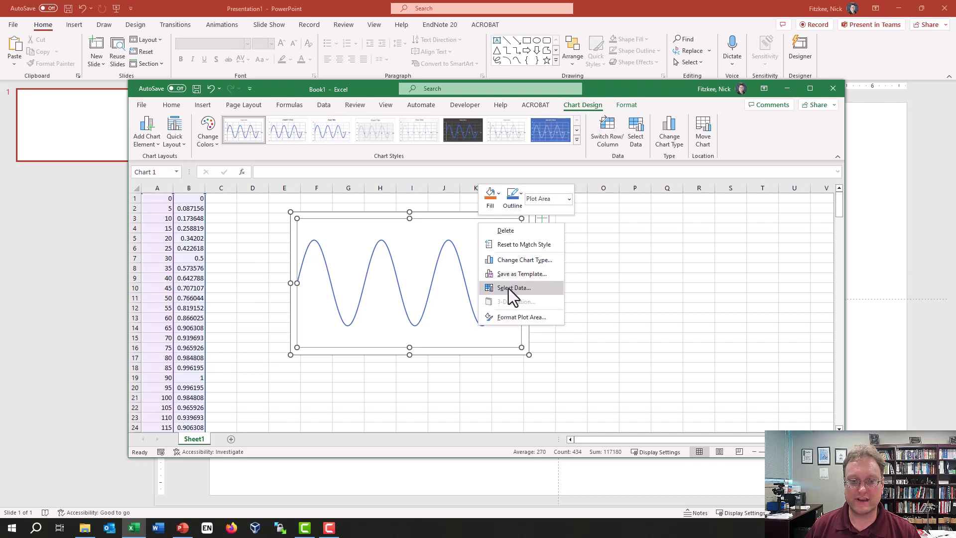
left_click(528, 321)
left_click(728, 253)
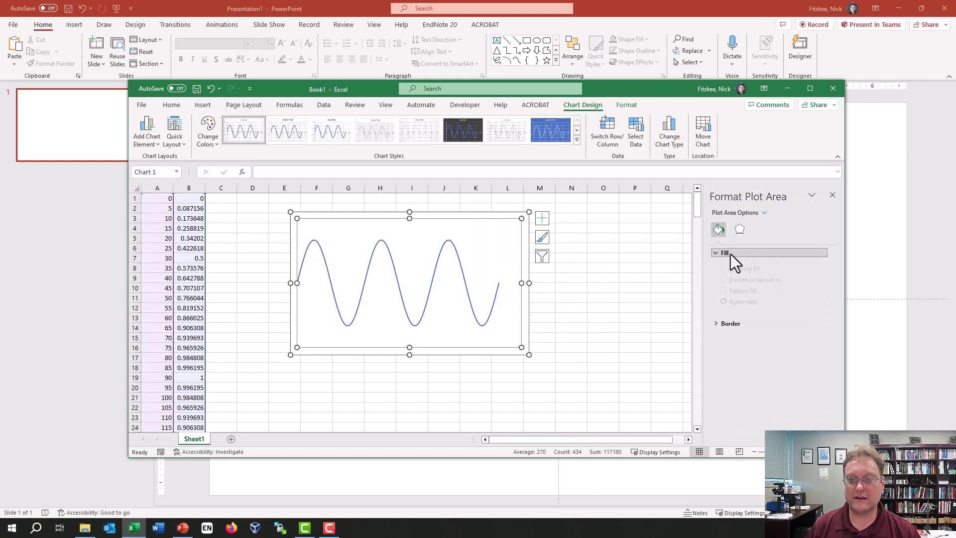
left_click(736, 269)
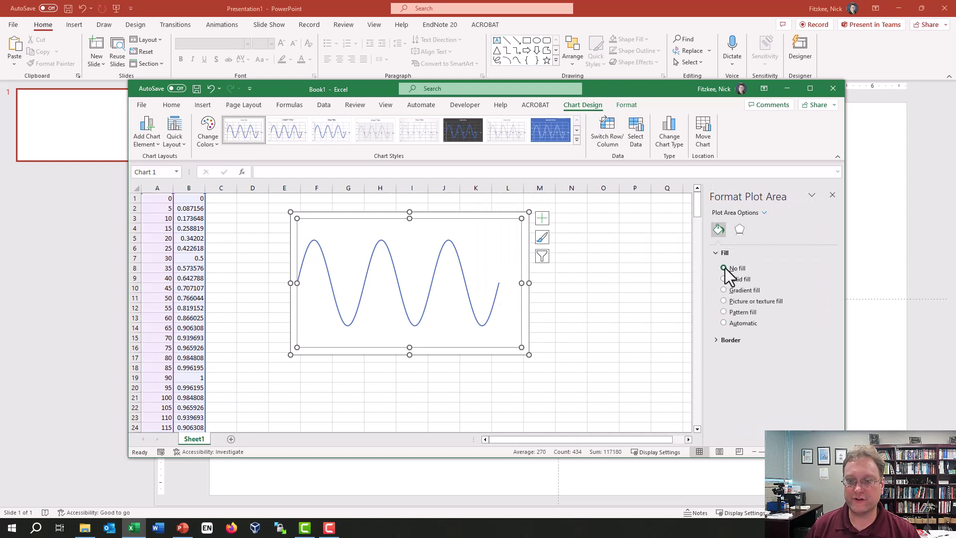
left_click(525, 241)
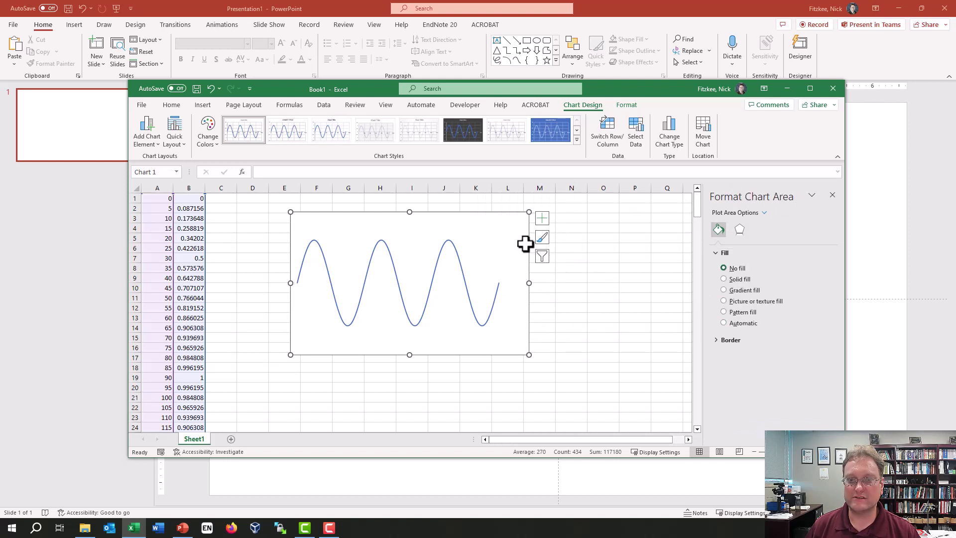
left_click(736, 268)
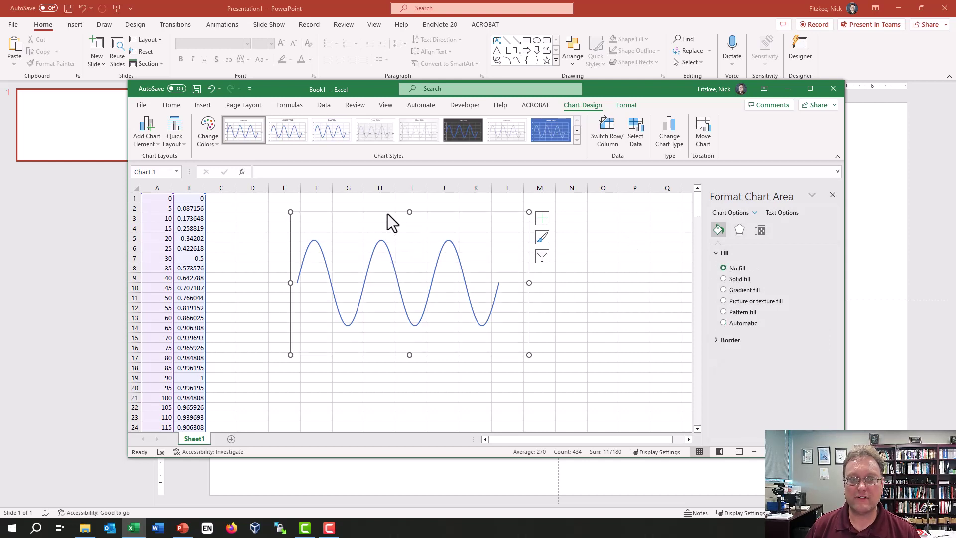
left_click_drag(388, 213, 399, 220)
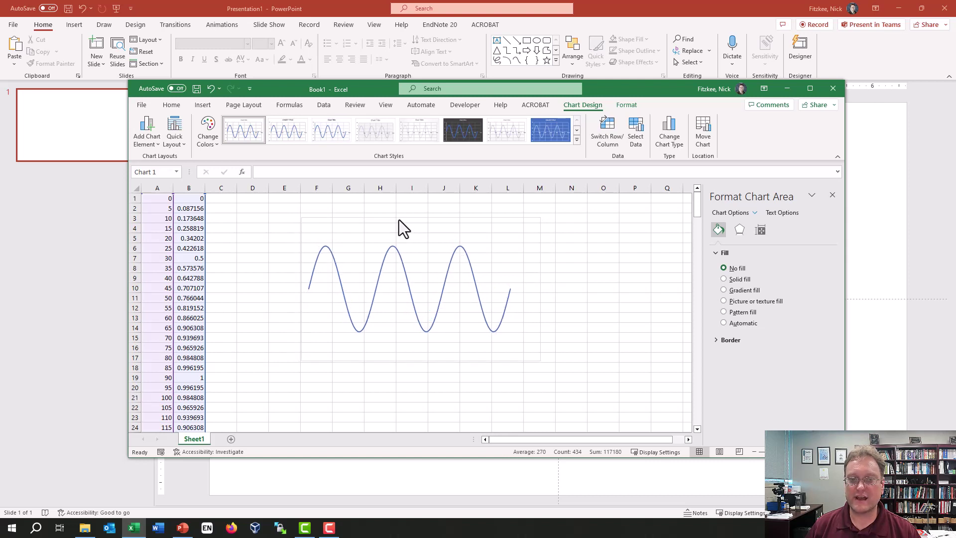
Step: Give the sine curve series an outer shadow preset
left_click(469, 264)
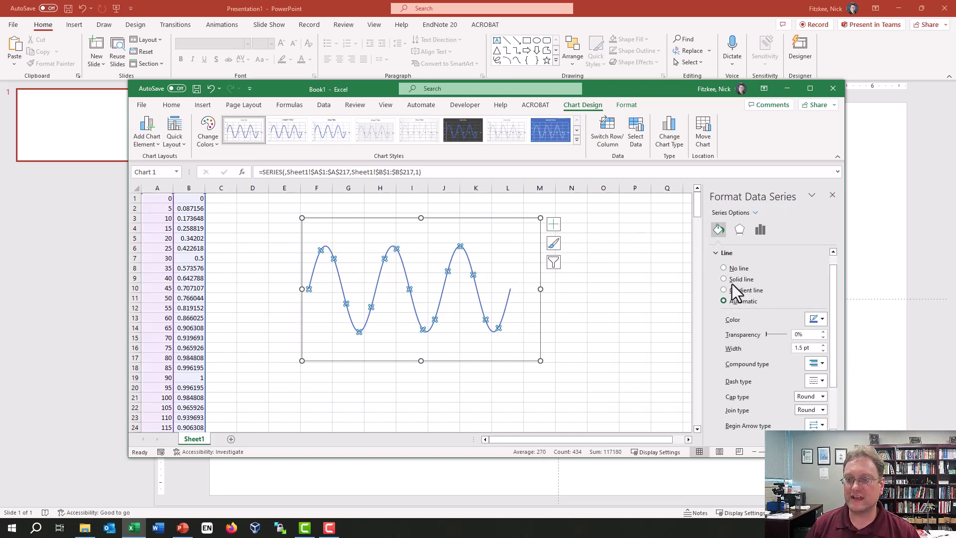
left_click(740, 232)
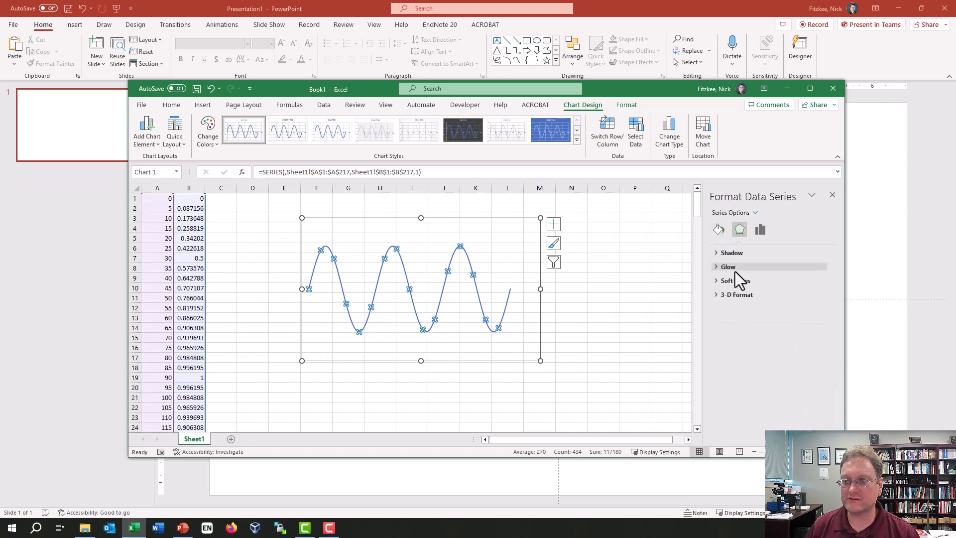
left_click(737, 253)
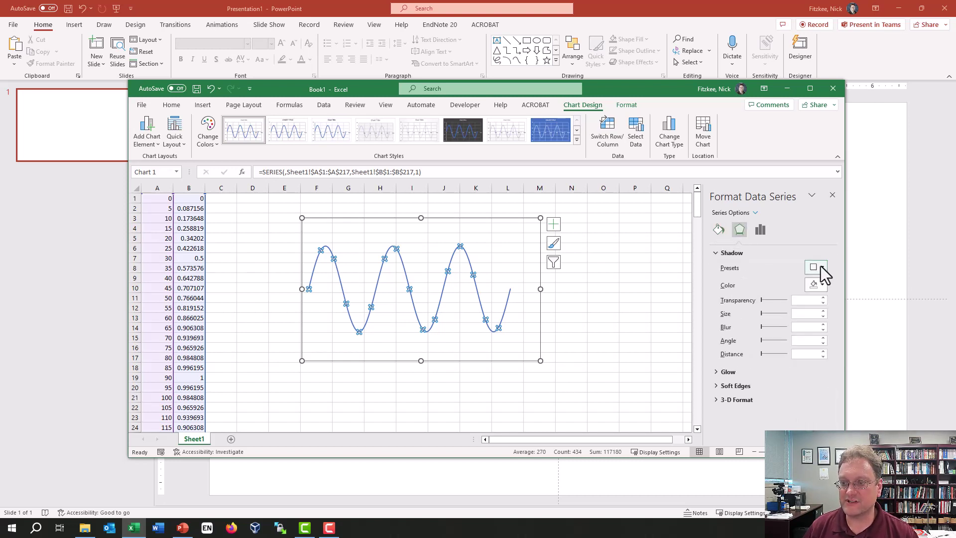
left_click(821, 266)
left_click(818, 79)
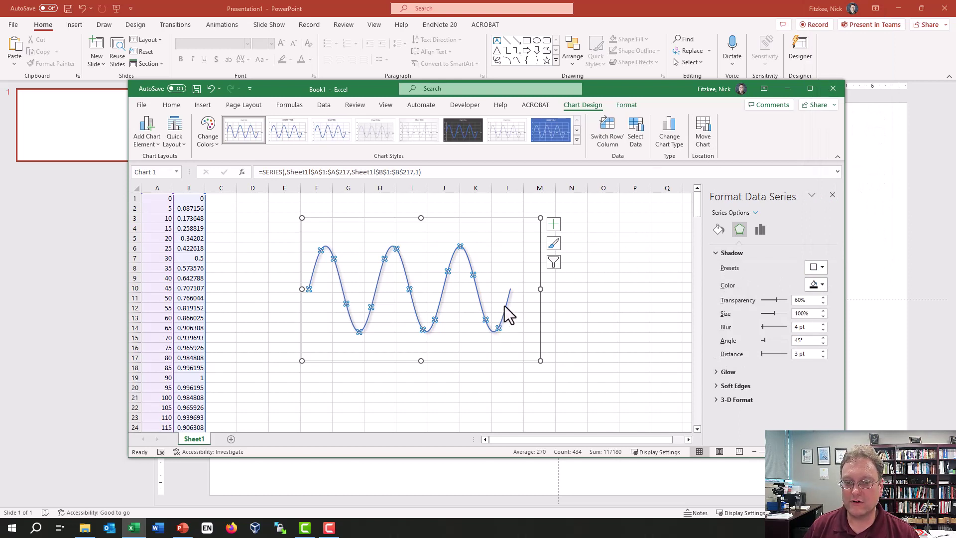
Step: Make the sine curve a gradient line and widen it to 5.5 pt
left_click(719, 229)
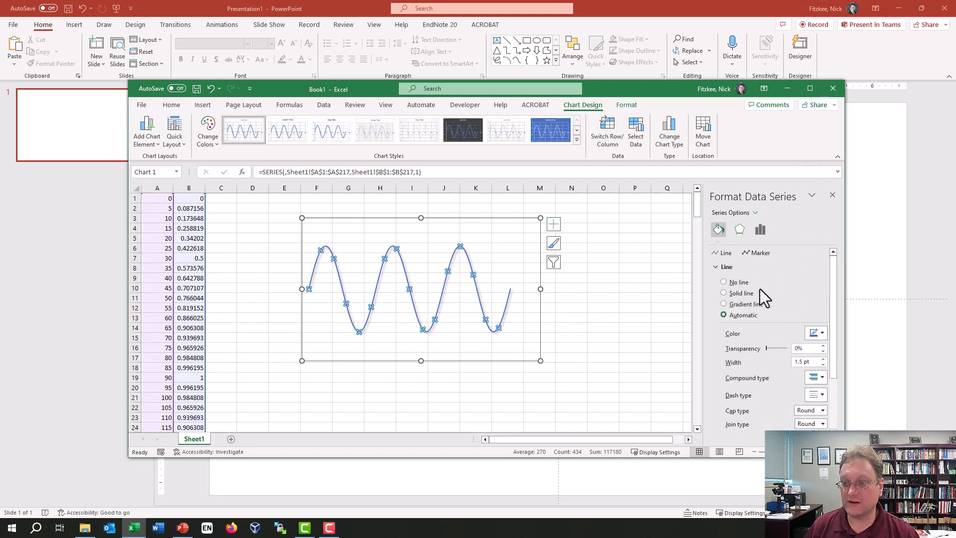
left_click(757, 304)
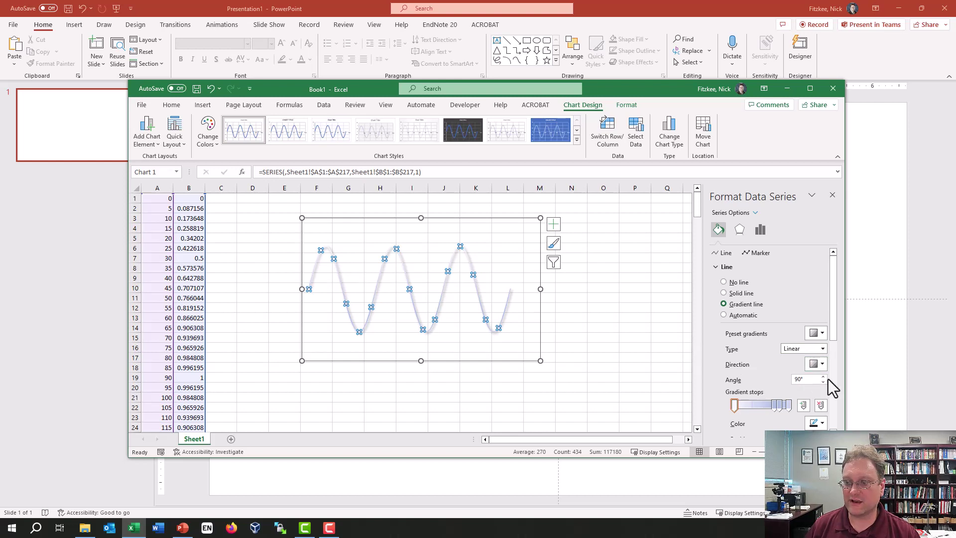
scroll(767, 279, "down", 3)
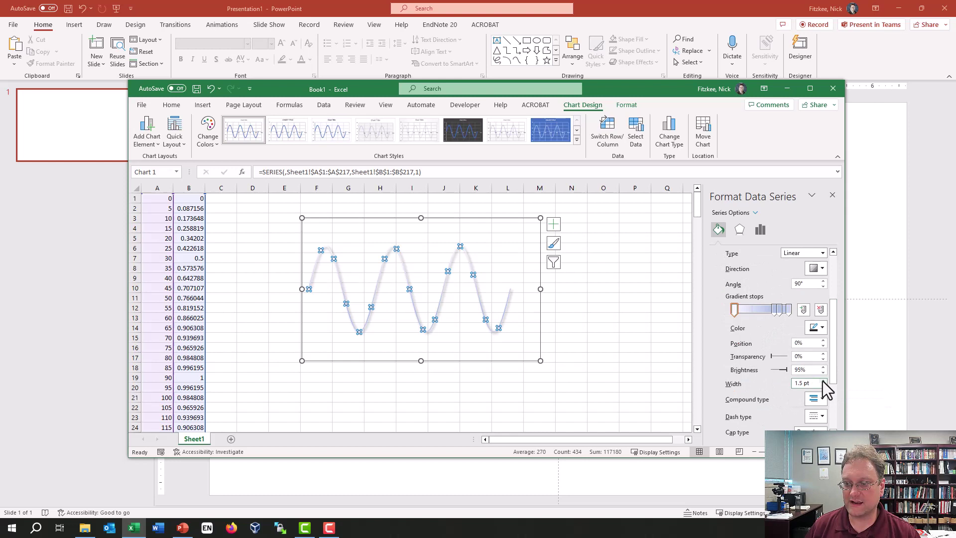
left_click(824, 381)
left_click(824, 380)
left_click(823, 380)
left_click(824, 380)
left_click(824, 380)
left_click(823, 381)
left_click(823, 380)
left_click(824, 380)
left_click(823, 380)
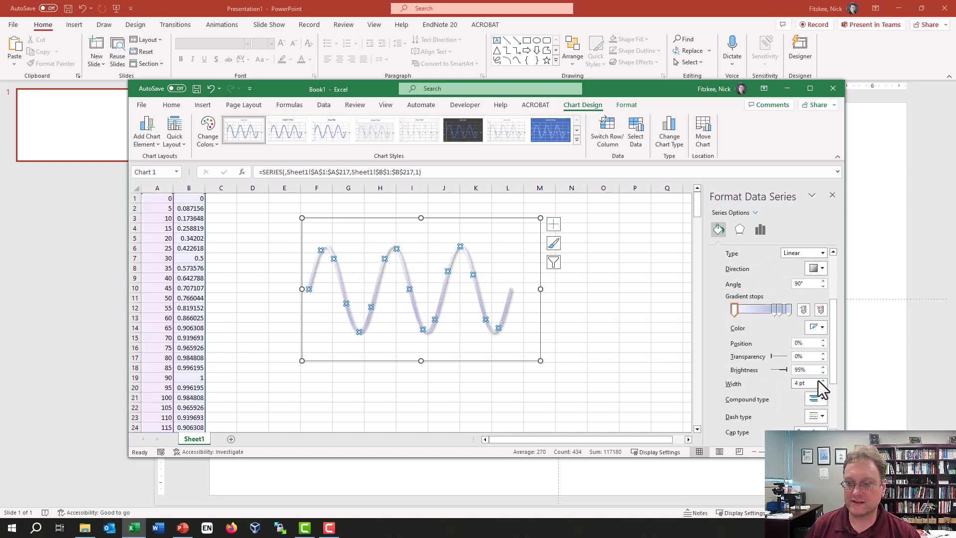
left_click(823, 380)
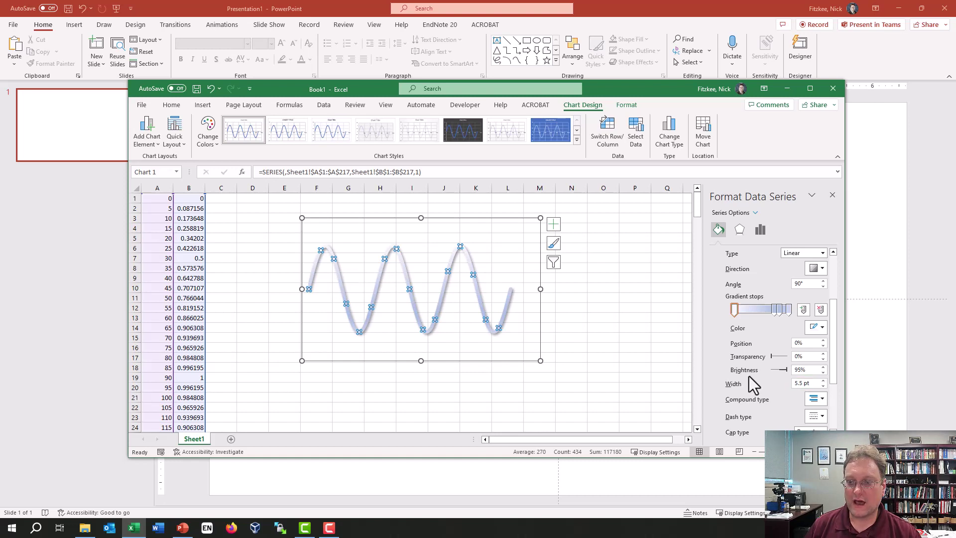
scroll(745, 393, "down", 3)
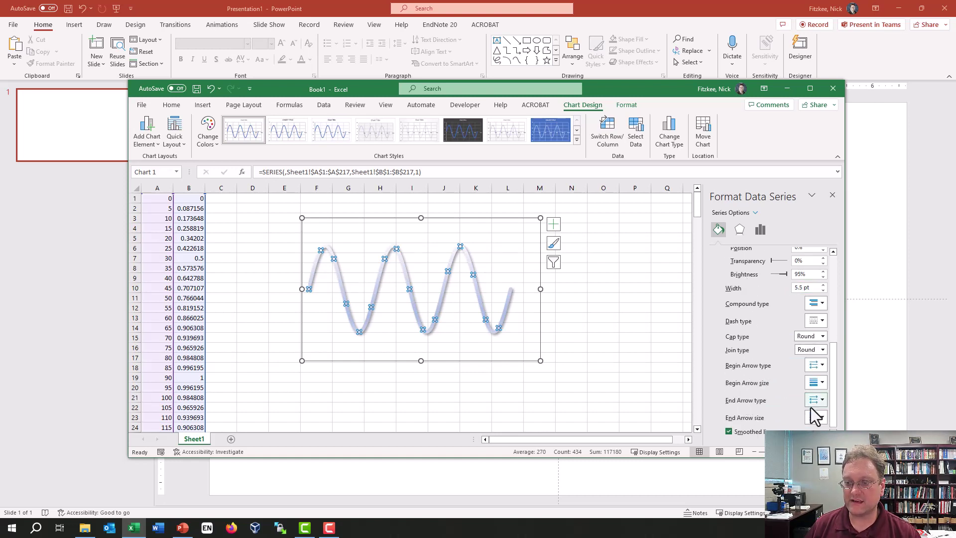
Step: Add a large end arrowhead to the curve and preview the styled chart
left_click(815, 400)
left_click(808, 429)
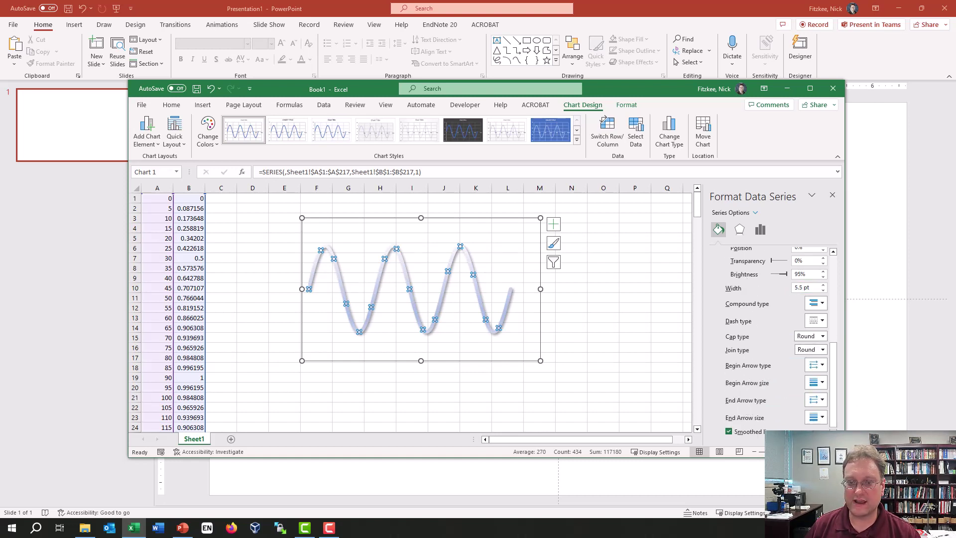
left_click(817, 419)
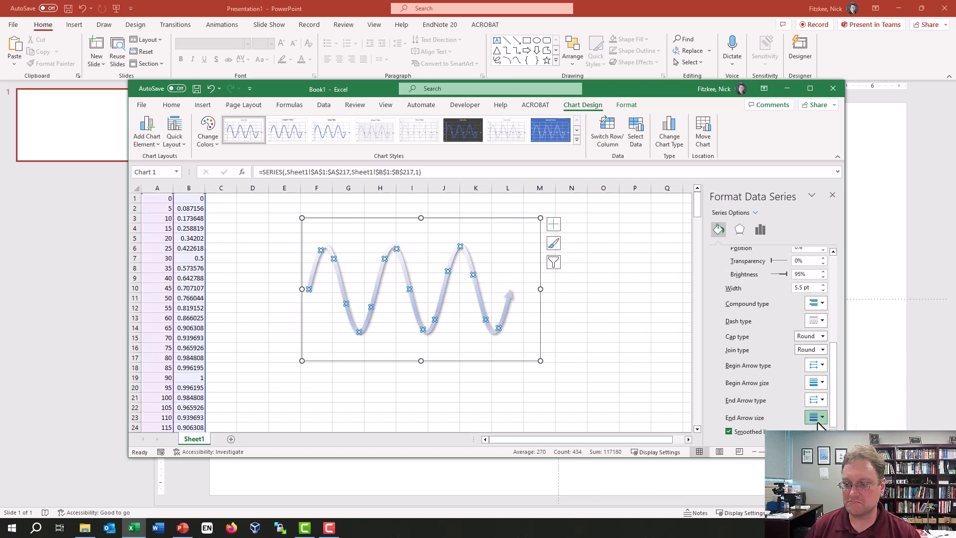
left_click(831, 463)
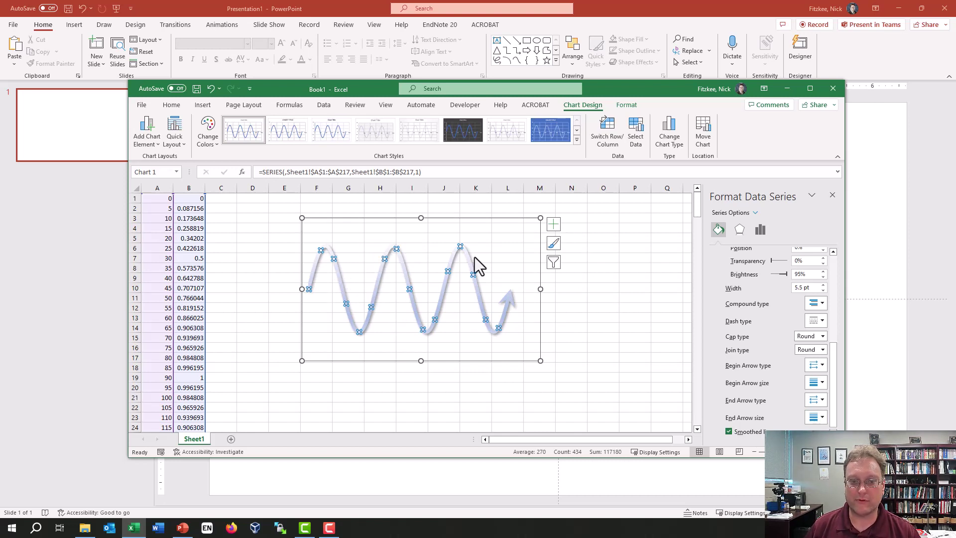
left_click(585, 302)
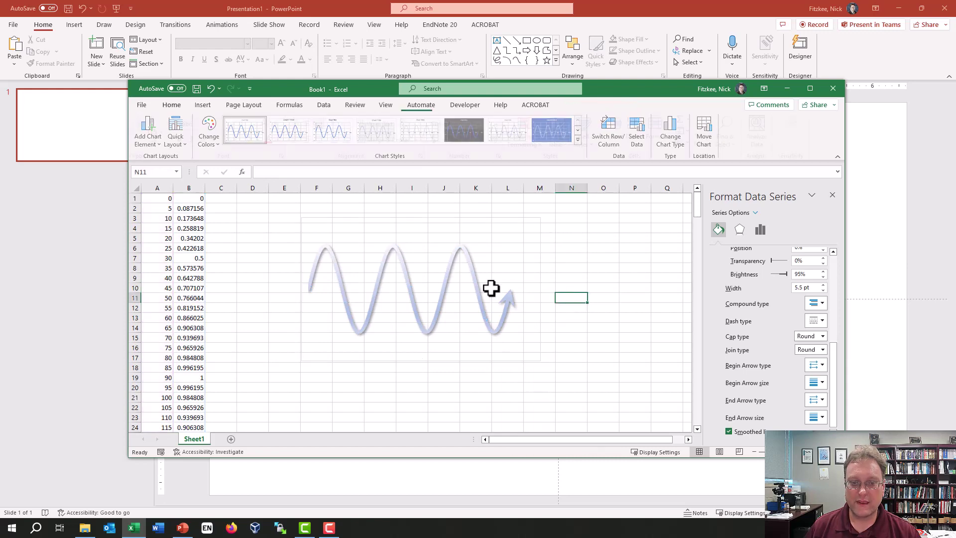
left_click(471, 268)
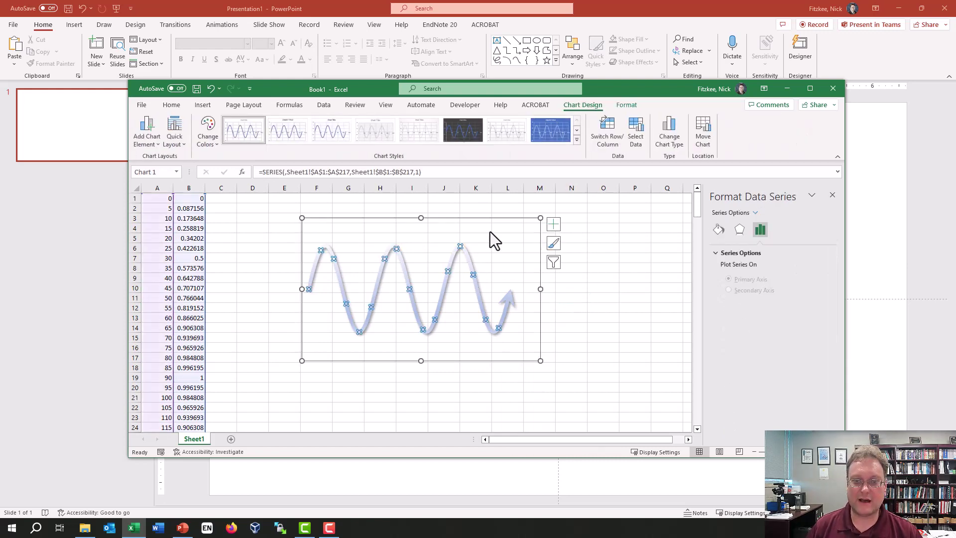
Step: Paste the sine-wave chart onto the PowerPoint slide and move it up and right
left_click(326, 4)
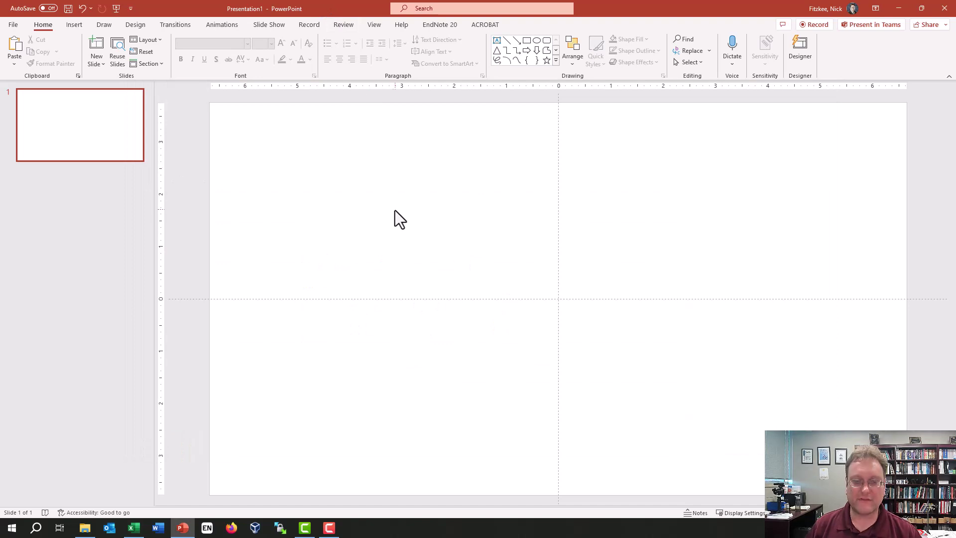
key("ctrl+v")
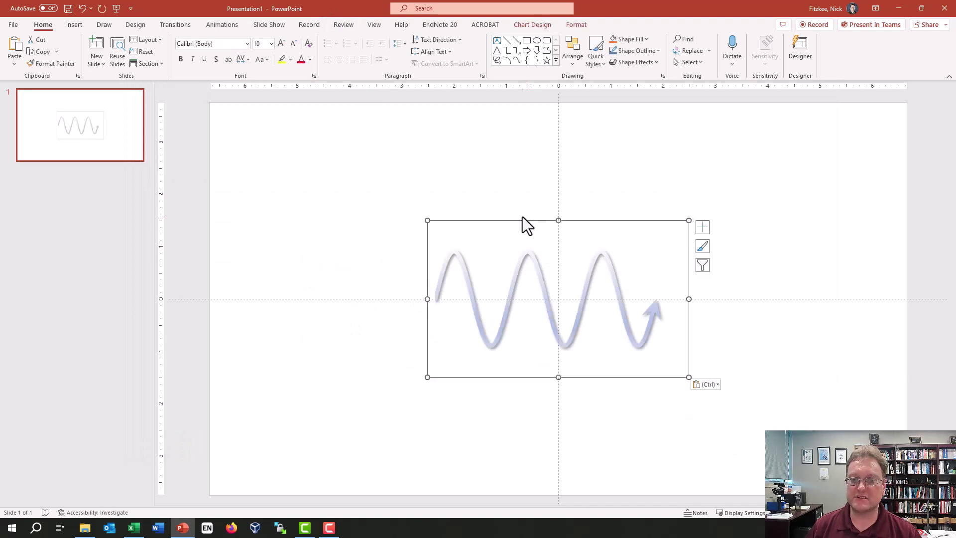
left_click_drag(511, 220, 489, 180)
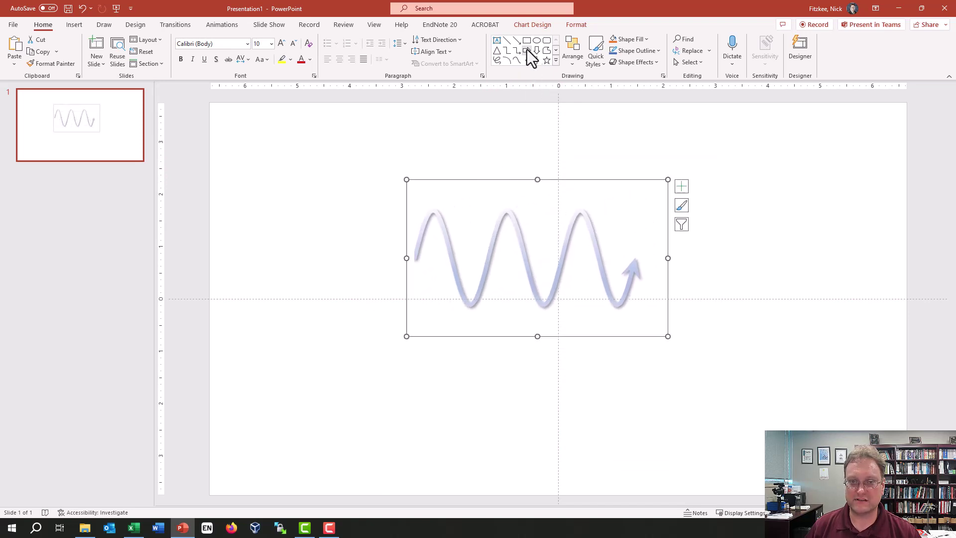
Step: Open Format Data Series on the pasted wave to inspect its gradient line settings
left_click(445, 239)
right_click(447, 238)
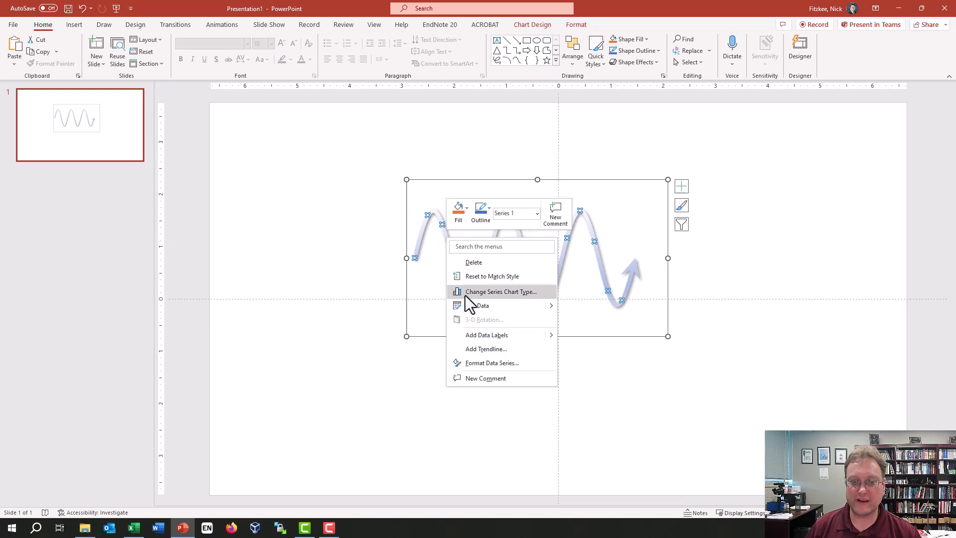
left_click(507, 365)
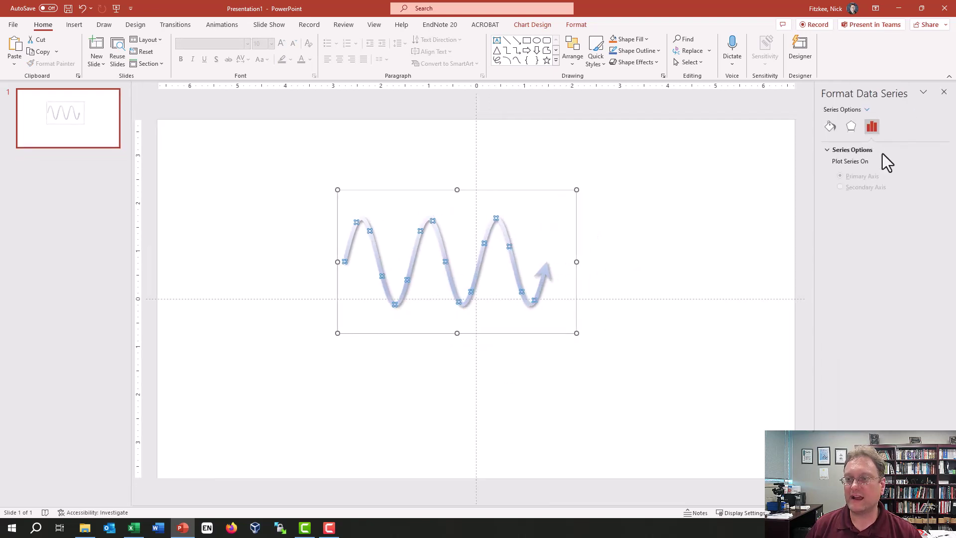
left_click(830, 128)
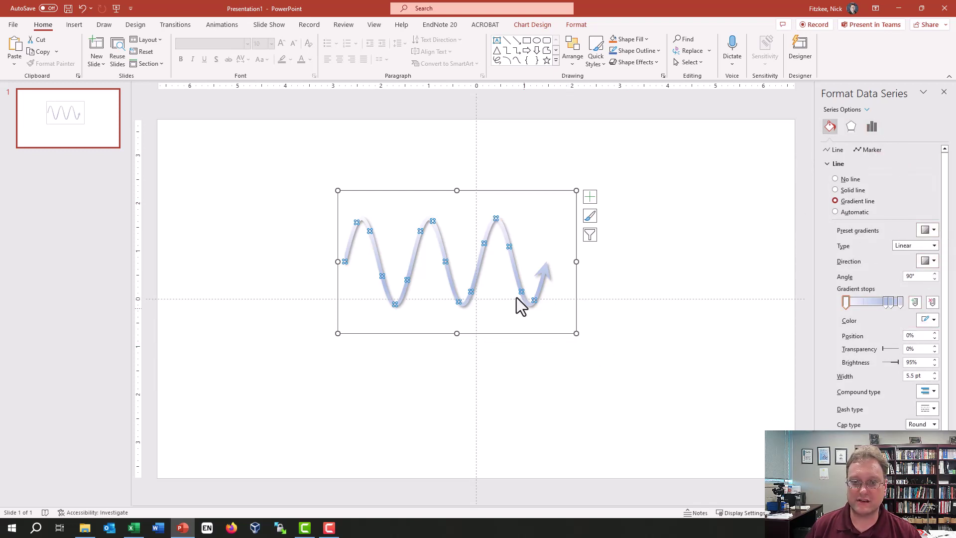
left_click(673, 231)
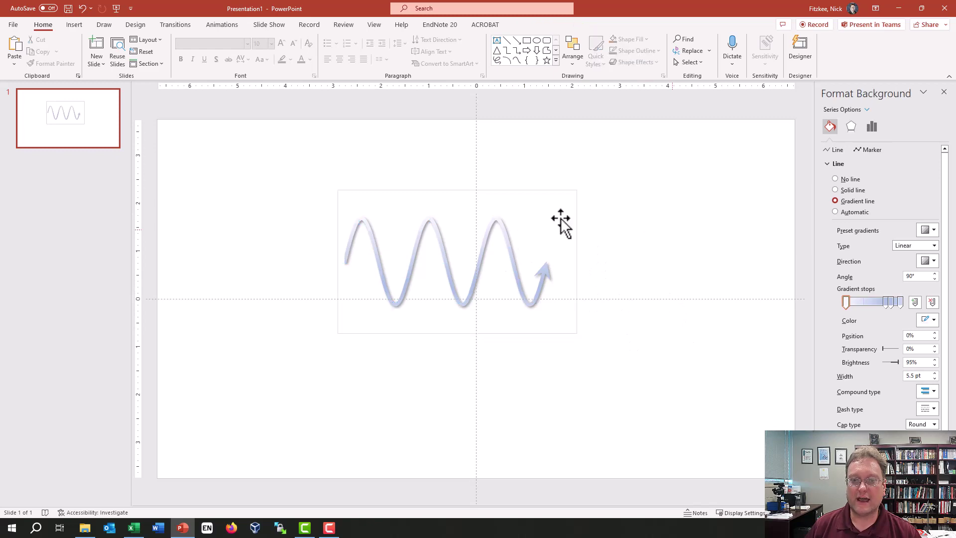
left_click(386, 201)
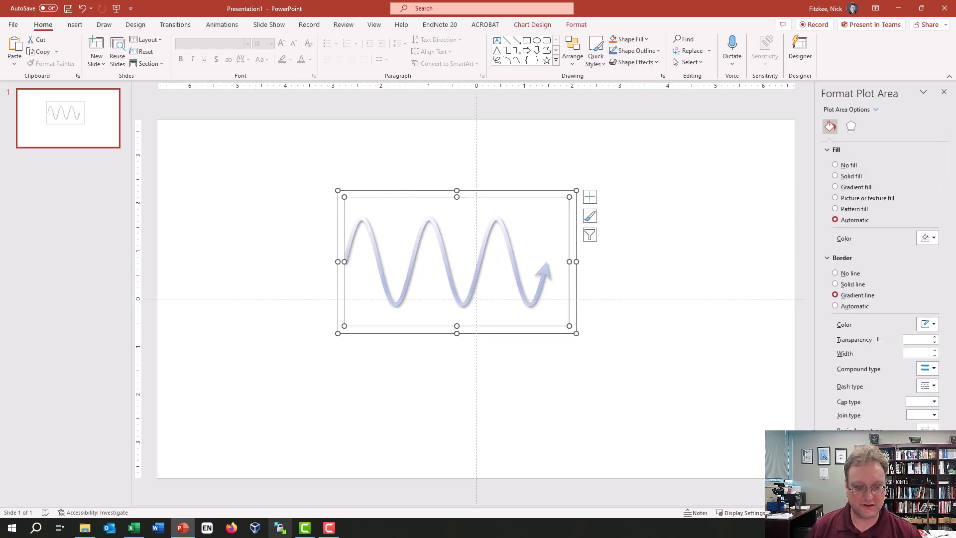
Step: Set the Excel chart area's Border to No line, then return to the PowerPoint slide
left_click(133, 528)
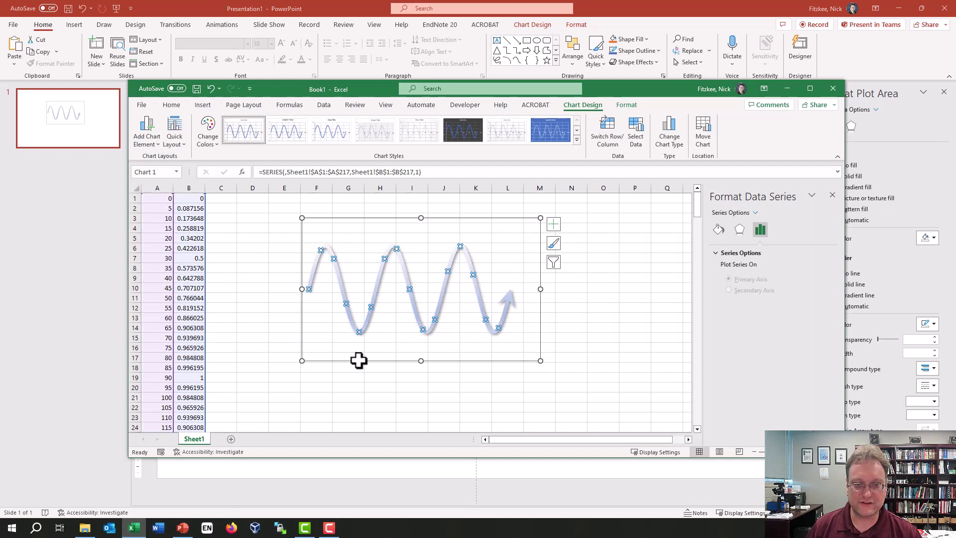
left_click(500, 219)
right_click(500, 220)
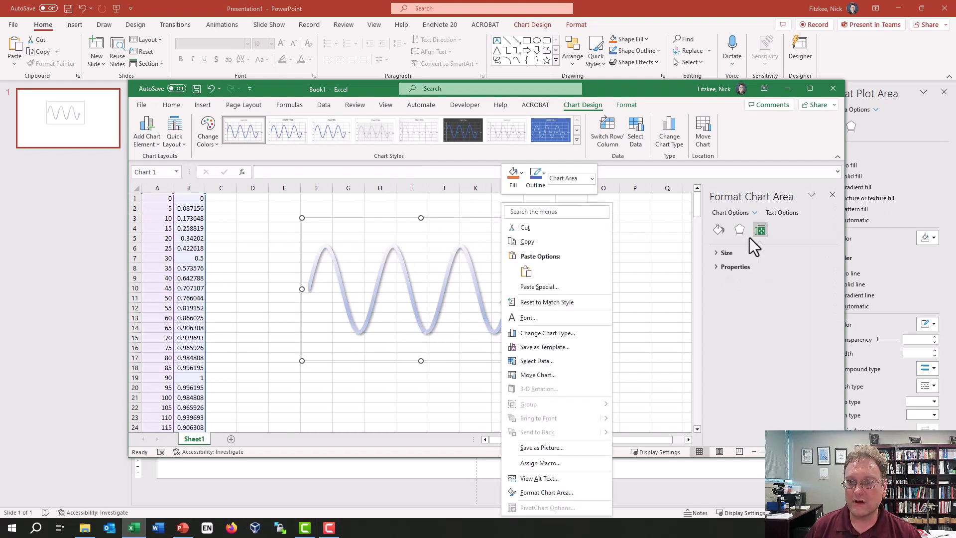
left_click(718, 227)
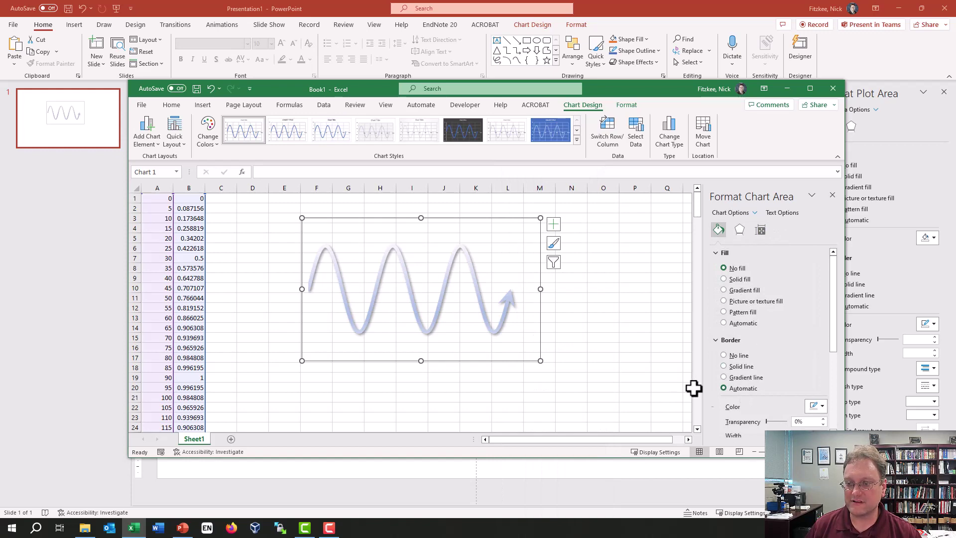
left_click(732, 356)
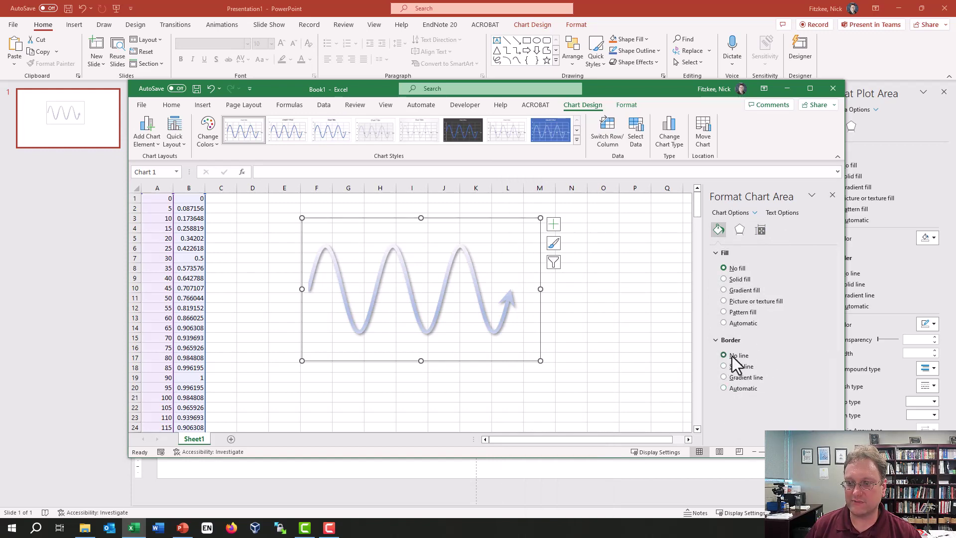
left_click(630, 278)
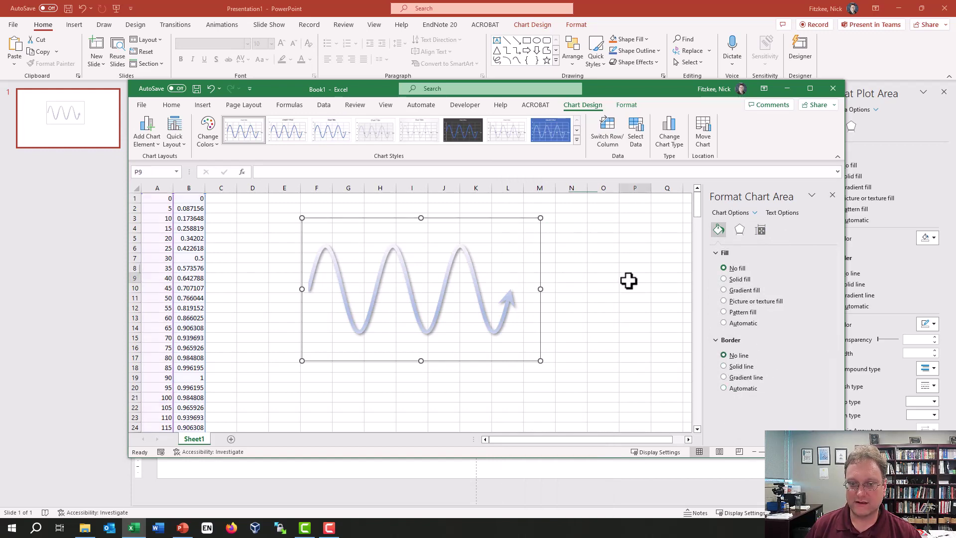
left_click(500, 233)
left_click(494, 219)
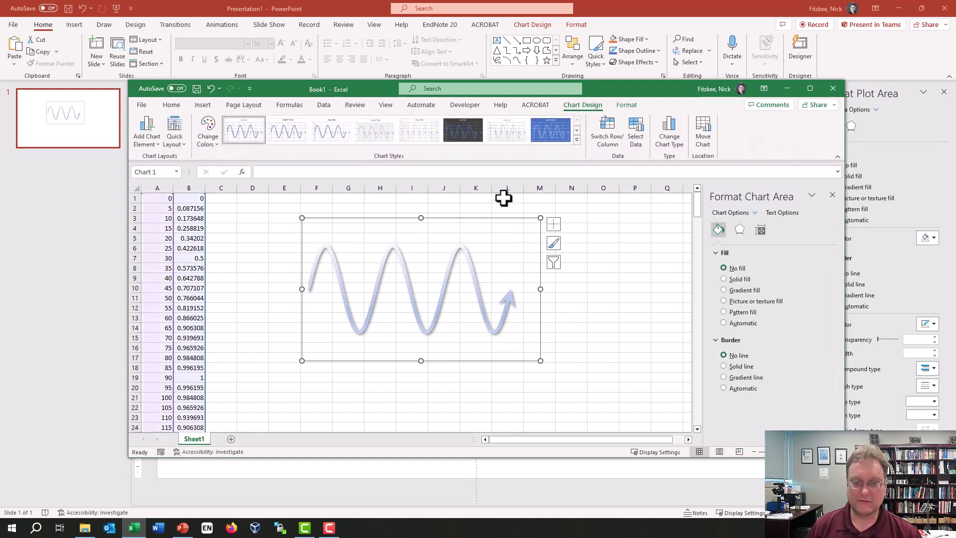
left_click(601, 36)
Step: Delete the bordered chart, paste the borderless version, move it up-left, and paste a second copy
left_click(490, 187)
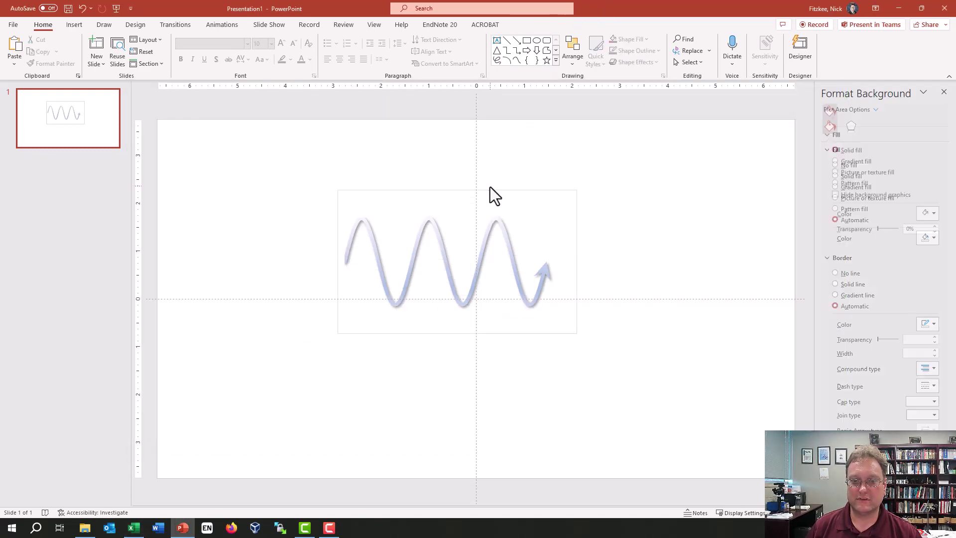
left_click(490, 192)
key("Delete")
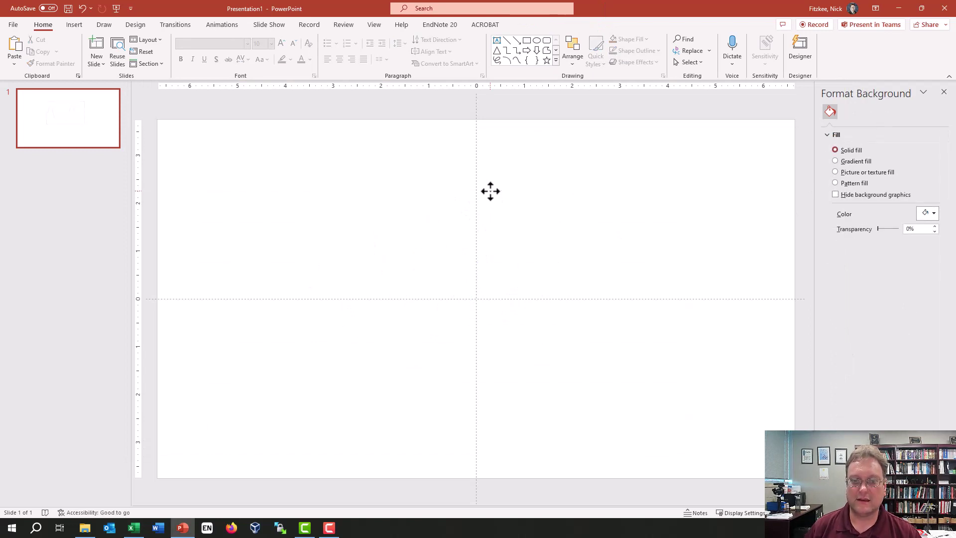
key("ctrl+v")
left_click_drag(515, 232, 425, 165)
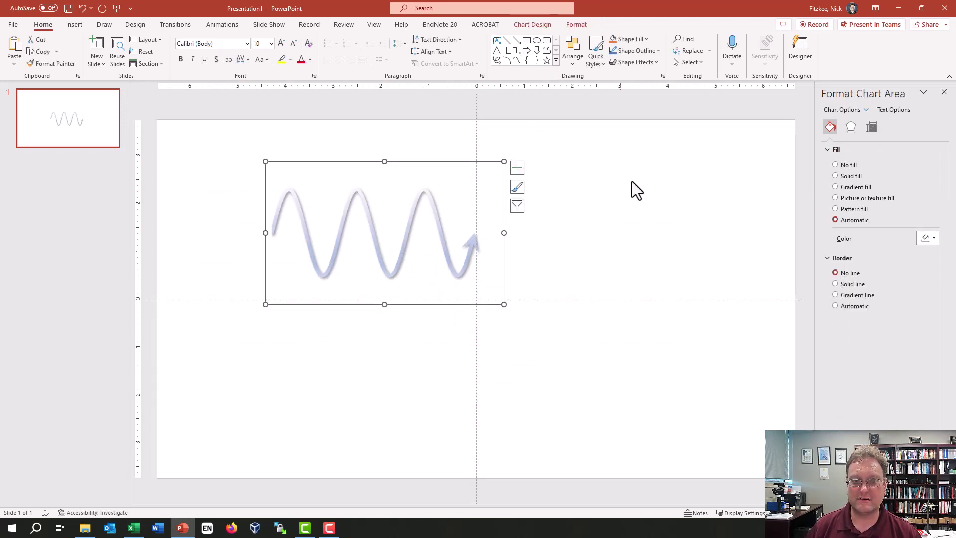
left_click(631, 182)
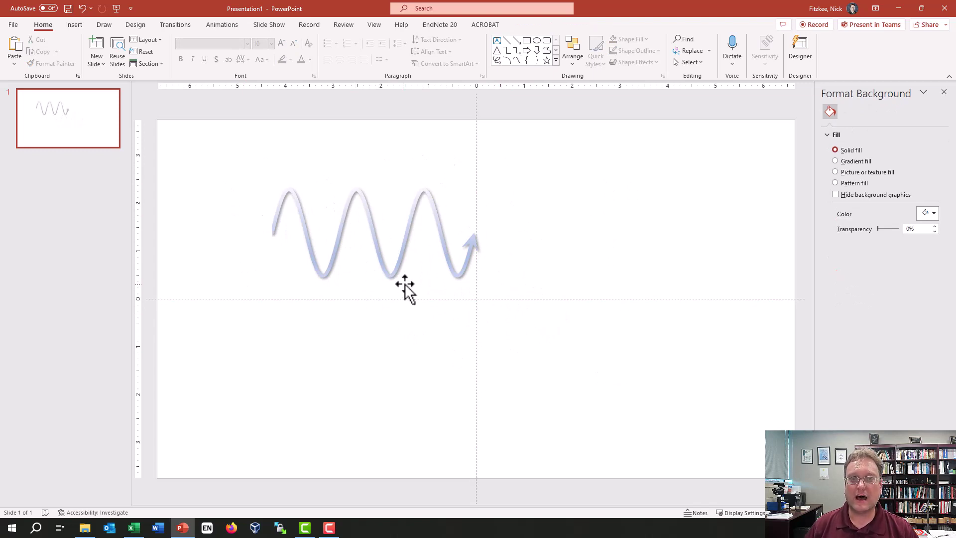
key("ctrl+v")
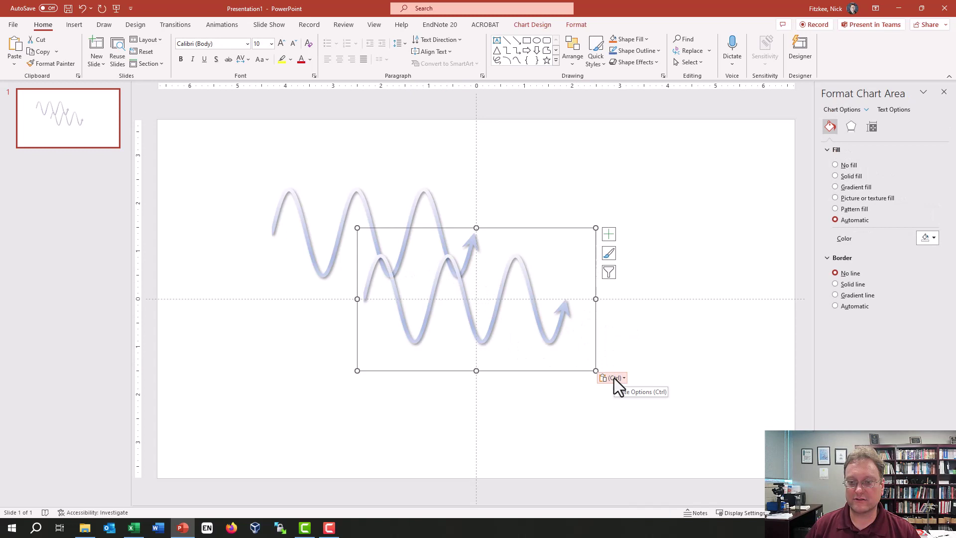
Step: Paste the wave as a picture, shift it down-right of the chart and shrink it slightly
left_click(614, 378)
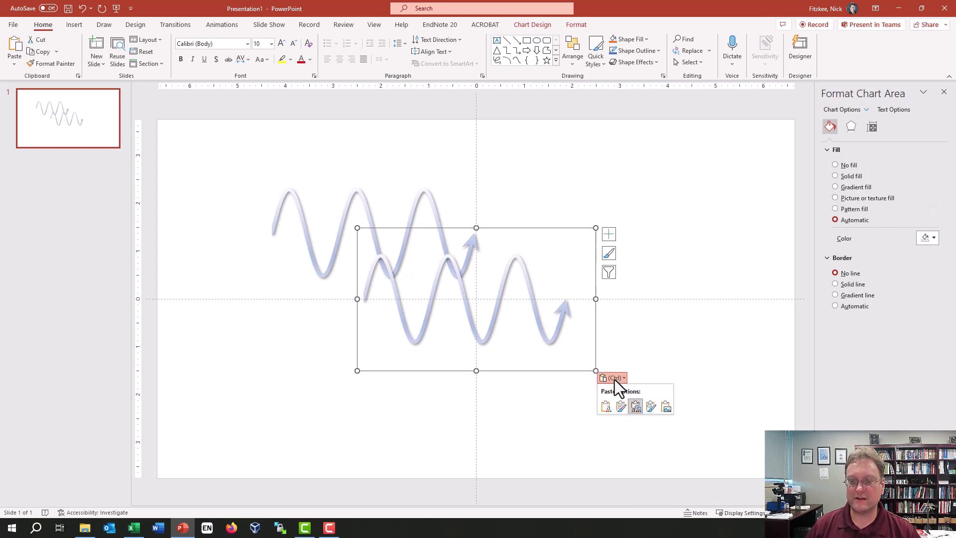
left_click(666, 406)
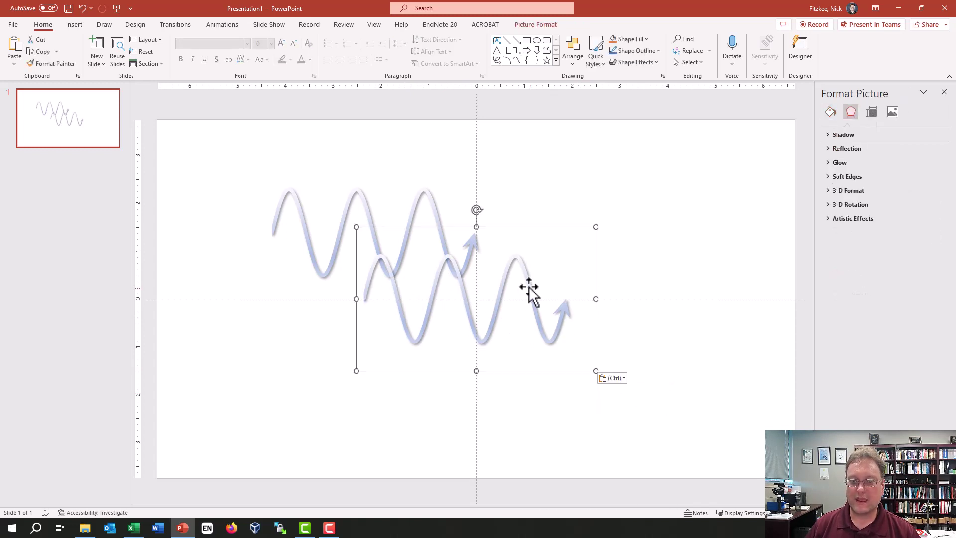
left_click_drag(525, 284, 618, 319)
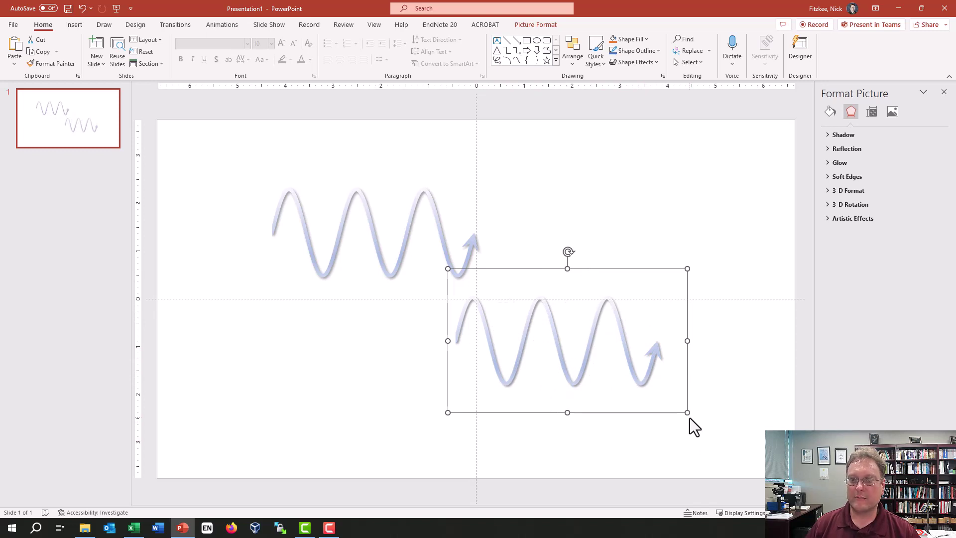
left_click_drag(687, 413, 660, 371)
Step: Resize the upper wave chart by its corner handle to a moderate size in the upper-left
left_click(391, 226)
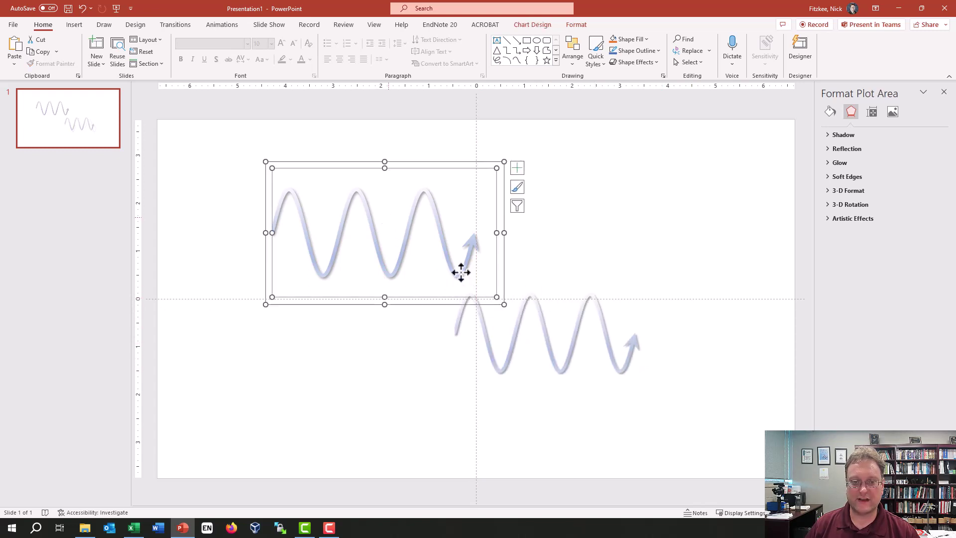
left_click(476, 294)
left_click_drag(476, 294, 394, 254)
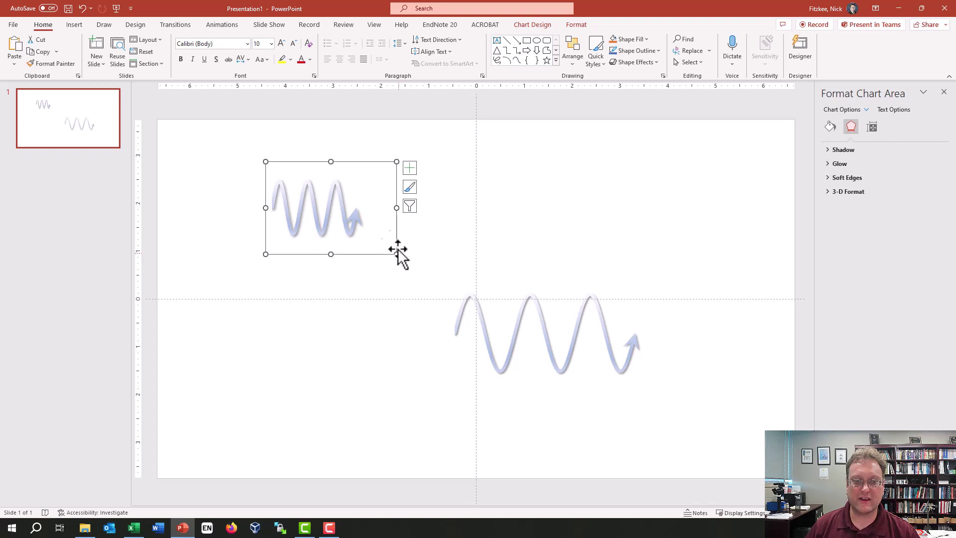
left_click(368, 227)
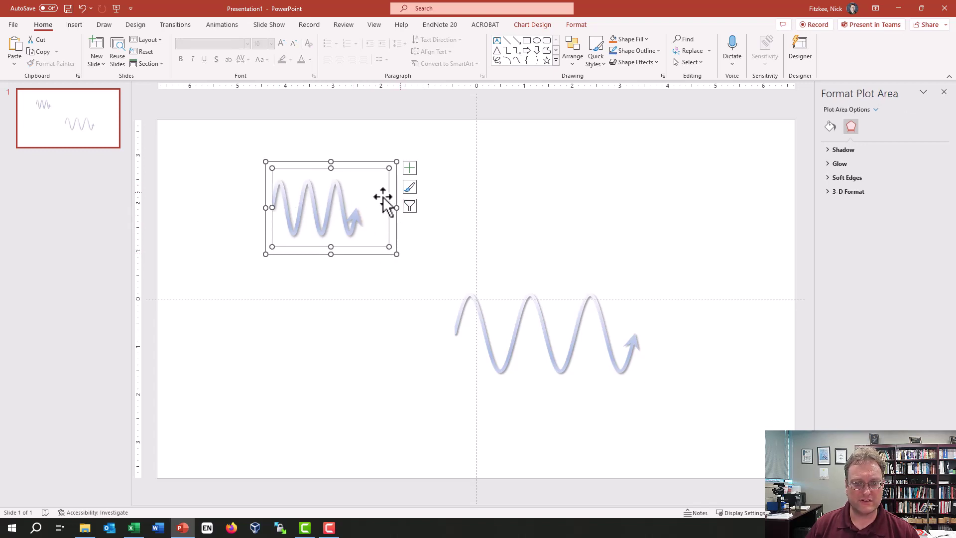
left_click_drag(397, 254, 543, 334)
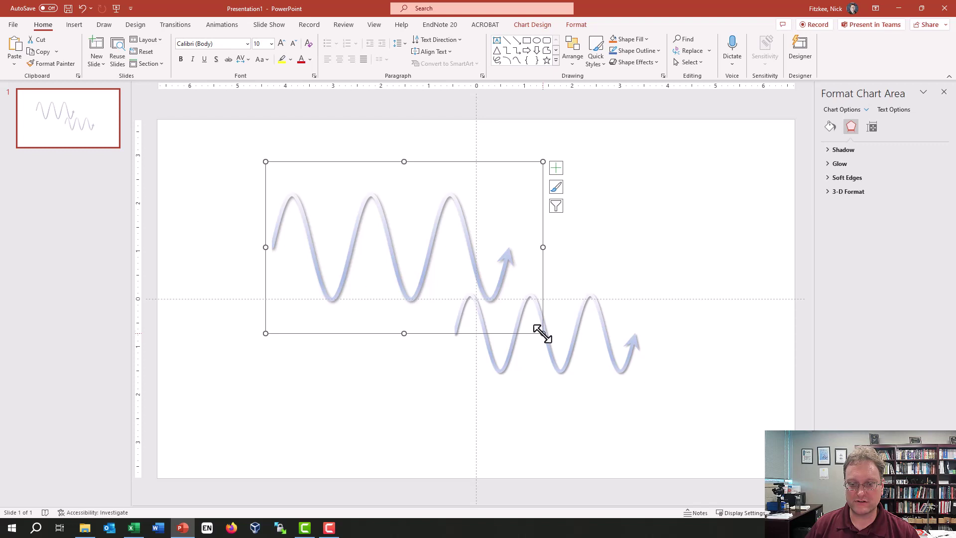
left_click_drag(543, 334, 464, 283)
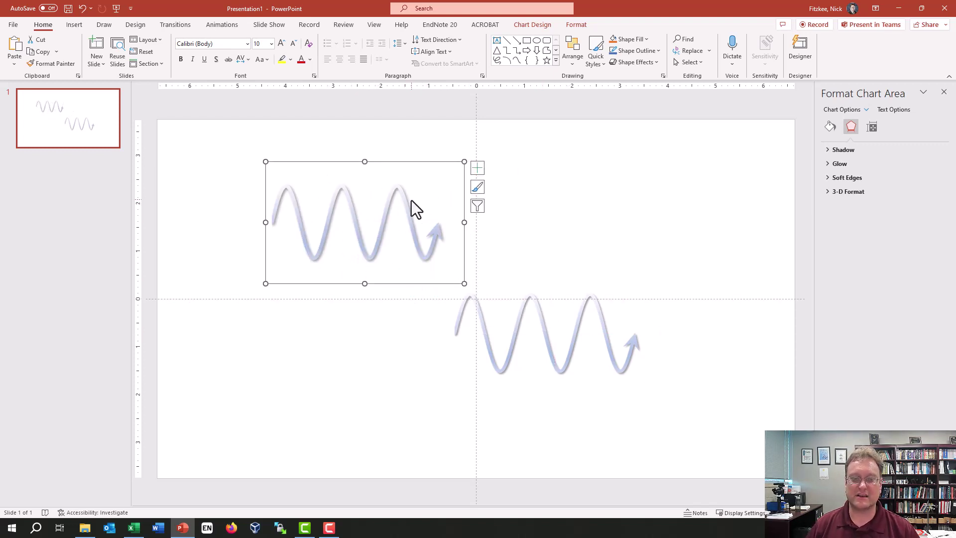
Step: Resize the wave picture, undo an accidental tilt, and move it level beside the chart
left_click(569, 328)
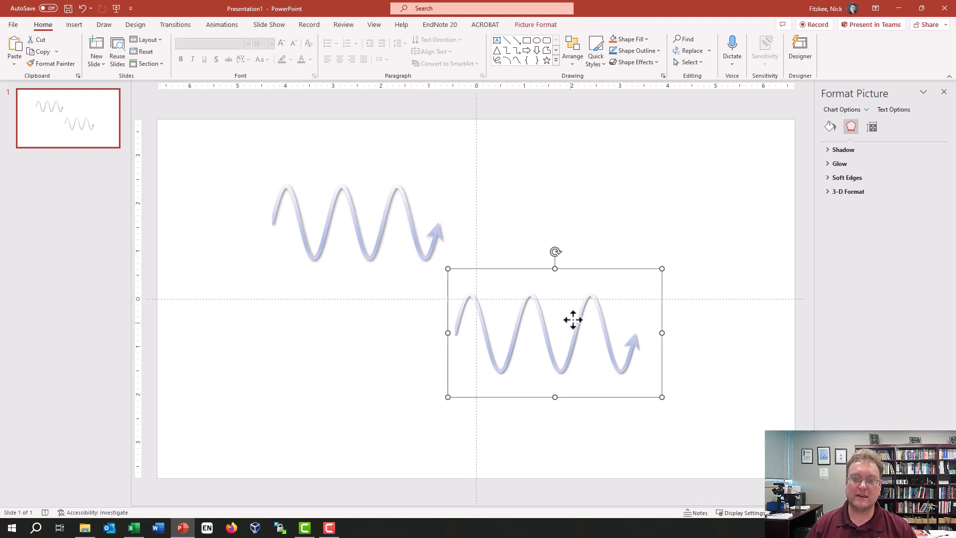
left_click_drag(576, 313, 391, 312)
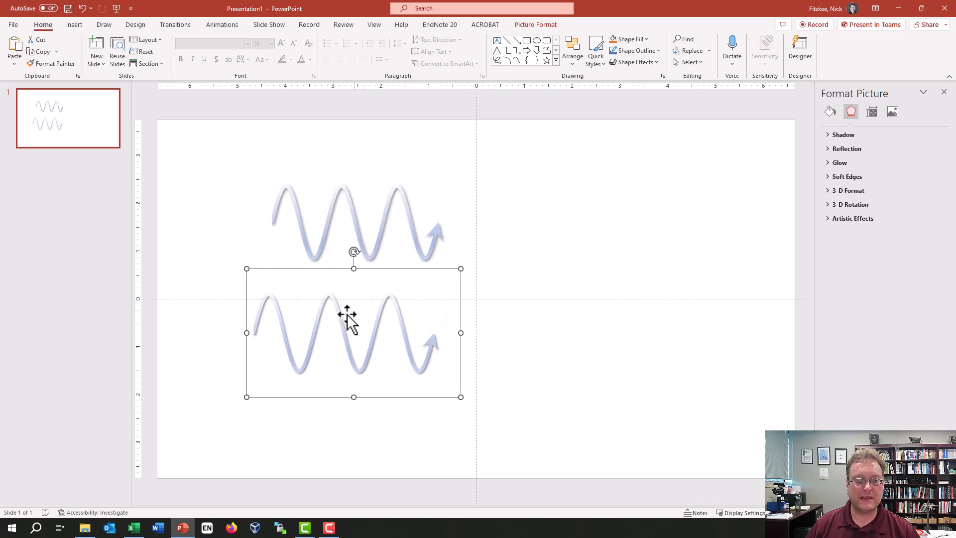
left_click_drag(459, 397, 441, 384)
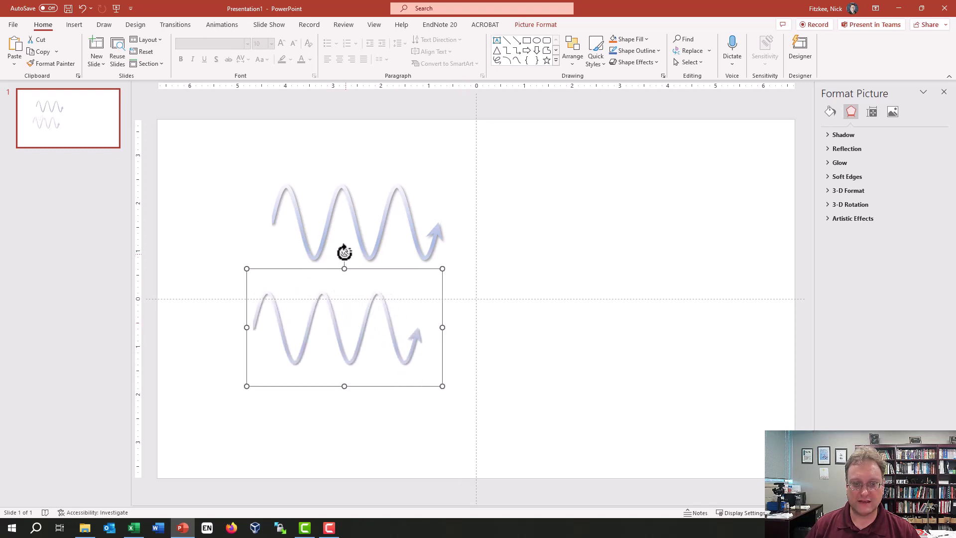
left_click_drag(344, 252, 366, 257)
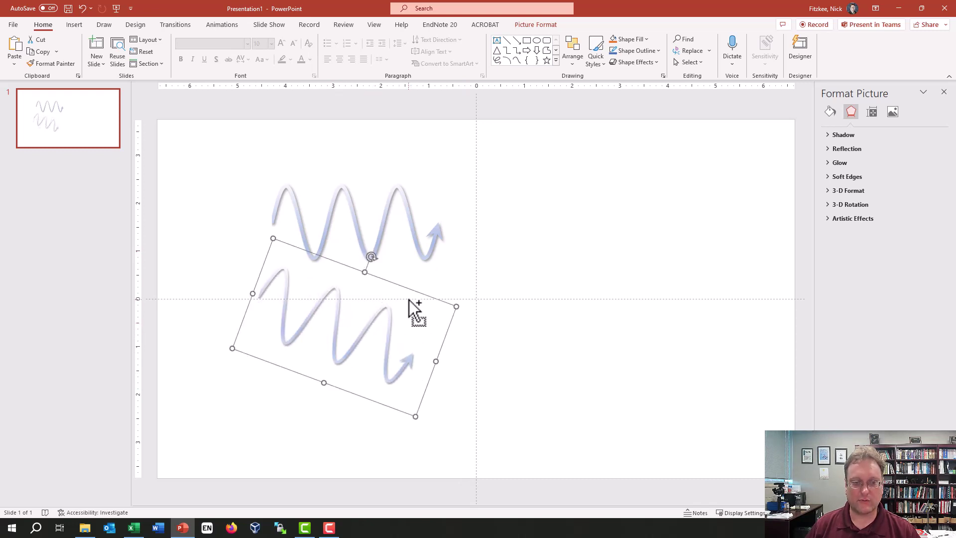
key("ctrl+z")
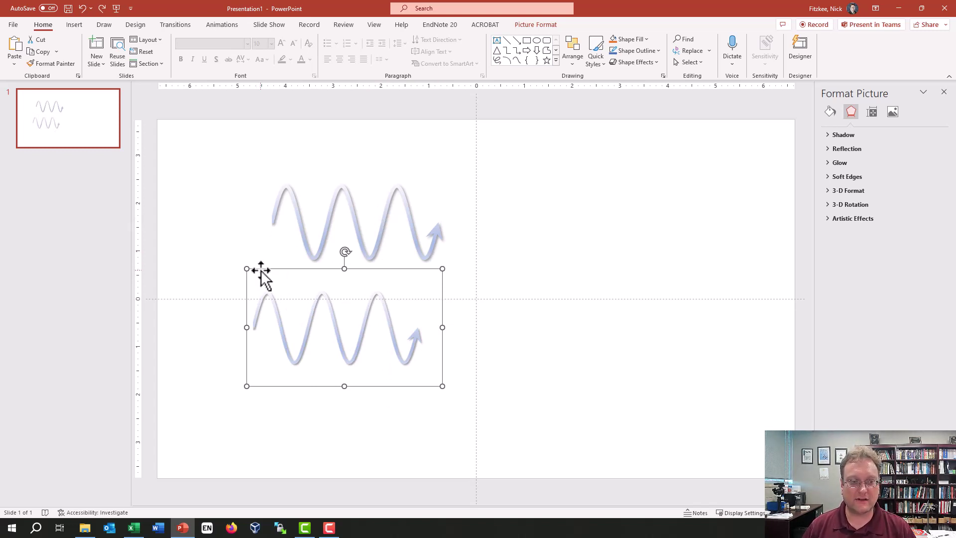
left_click_drag(261, 271, 518, 163)
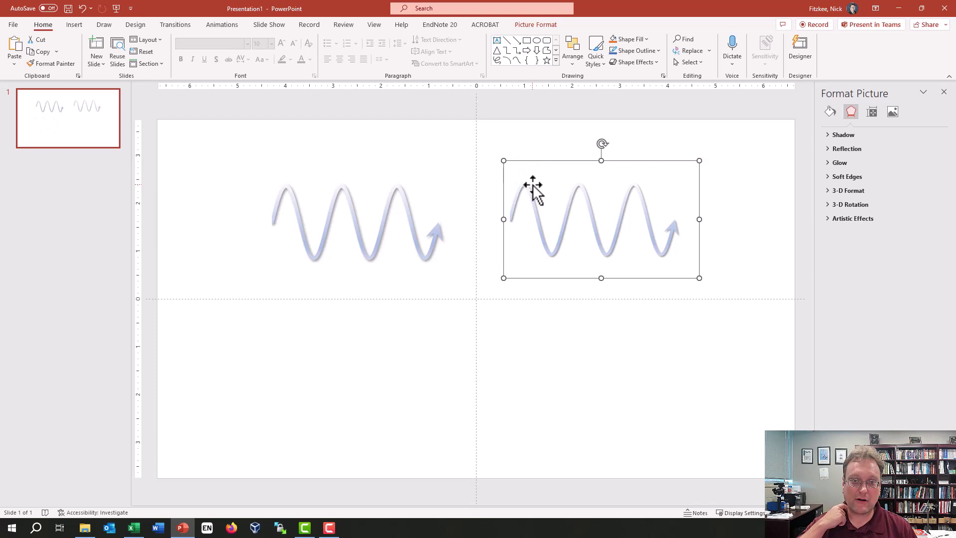